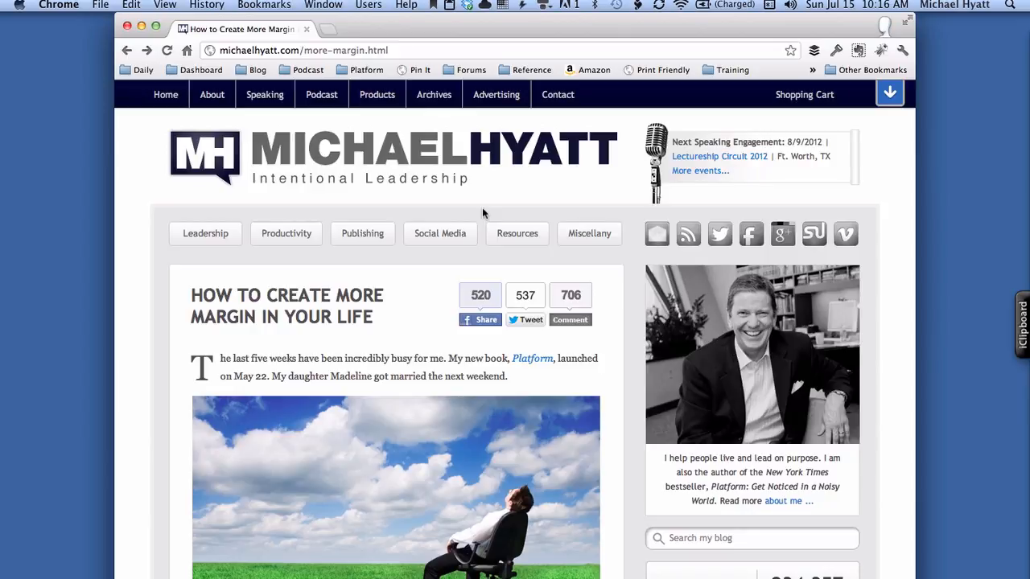
- Change the address to michaelhyatt.com/bluehost to load the Bluehost hosting home page
key("super+l")
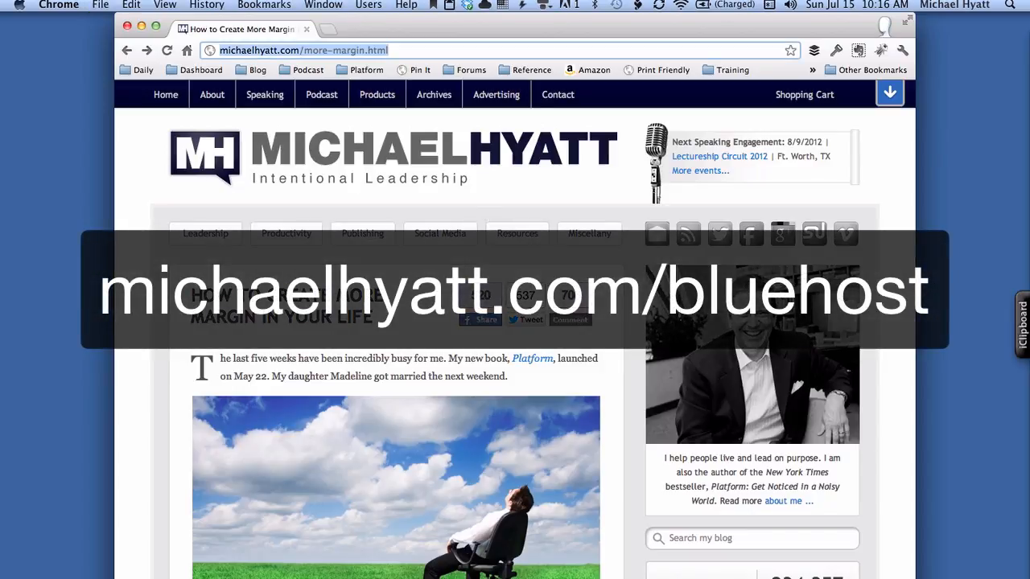
key("Right")
key("alt+shift+Left")
key("alt+shift+Left")
key("alt+shift+Left")
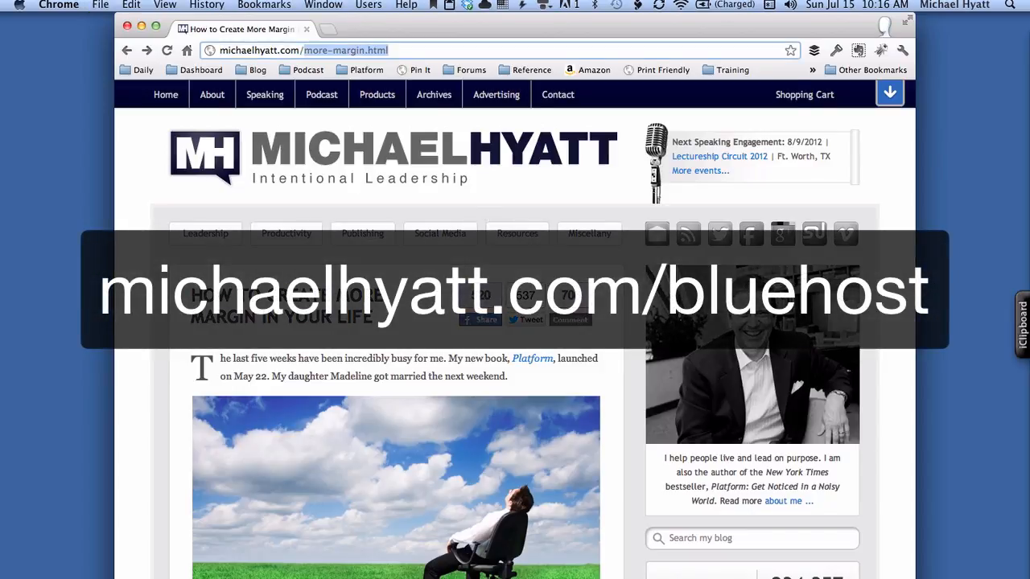
type("bluehost")
key("Return")
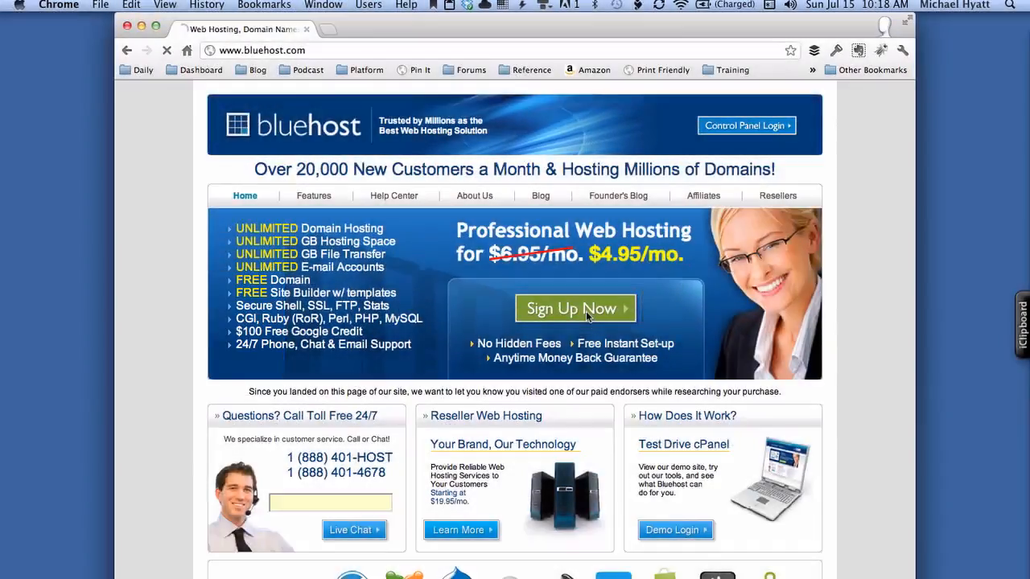
- Start the Bluehost sign-up with the green Sign Up Now button
left_click(586, 317)
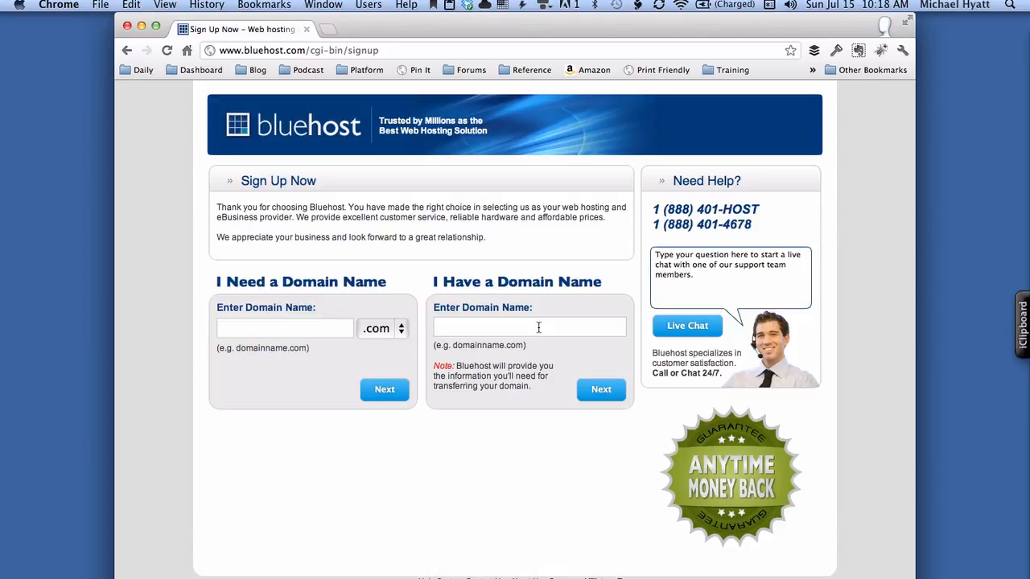
- Request the new domain ezwordpresssetup.com and check that it is available
left_click(329, 330)
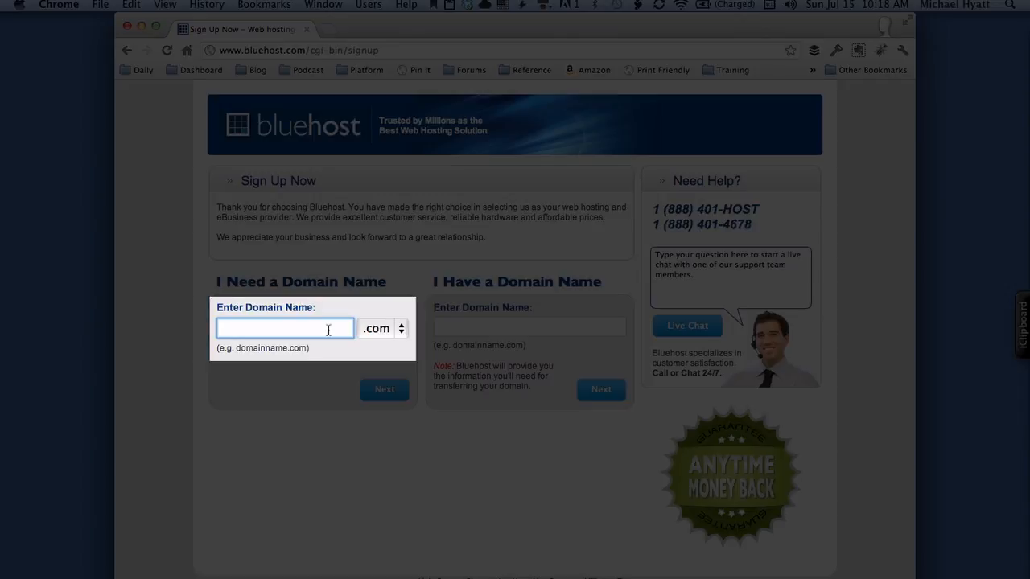
type("ezwordp")
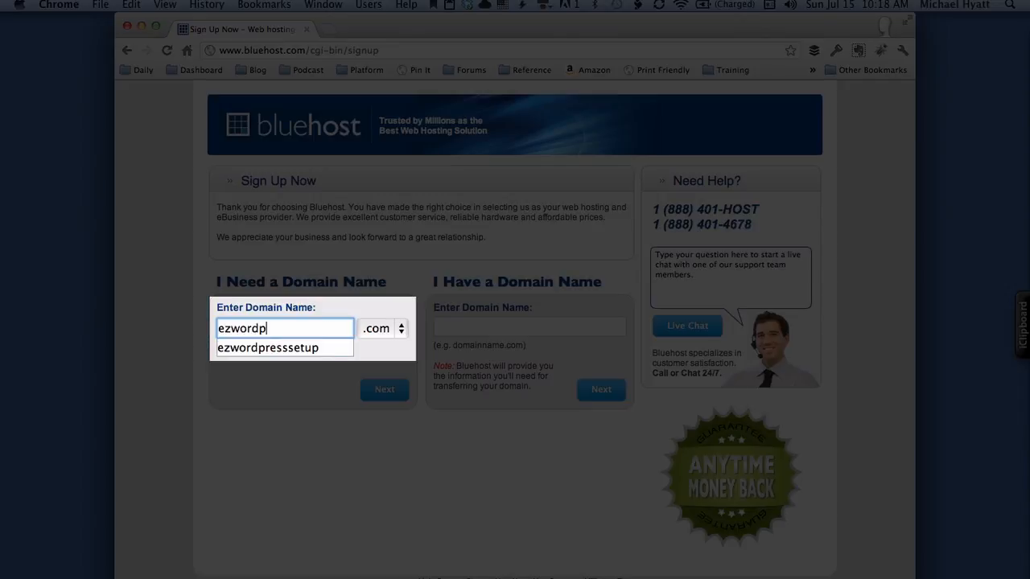
type("resssetup")
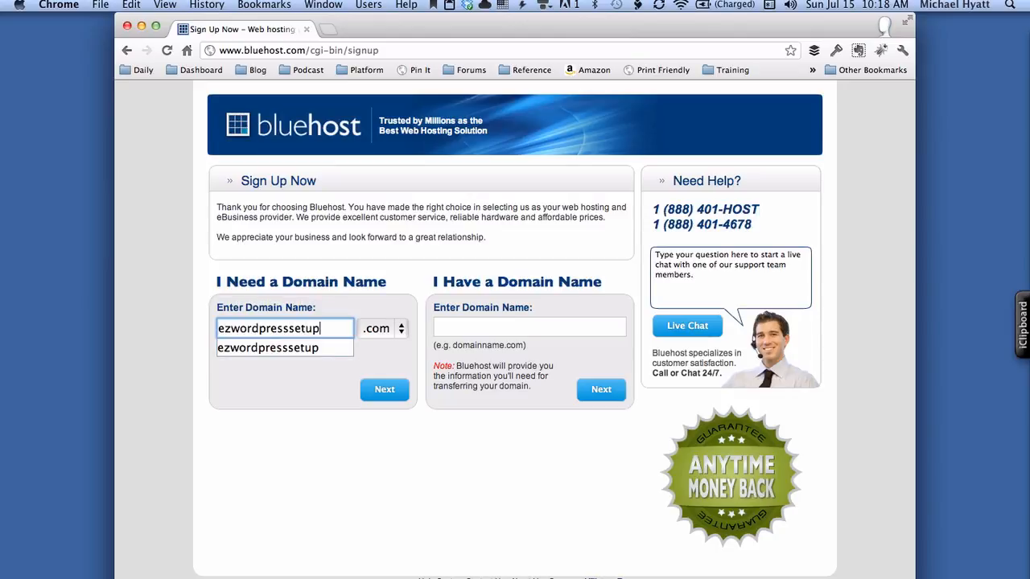
key("Tab")
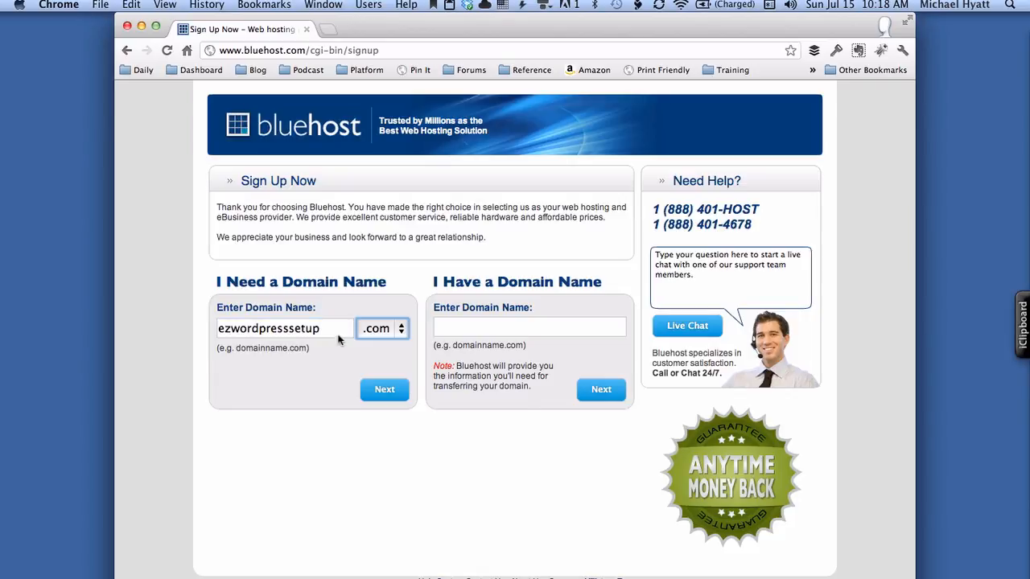
left_click(388, 392)
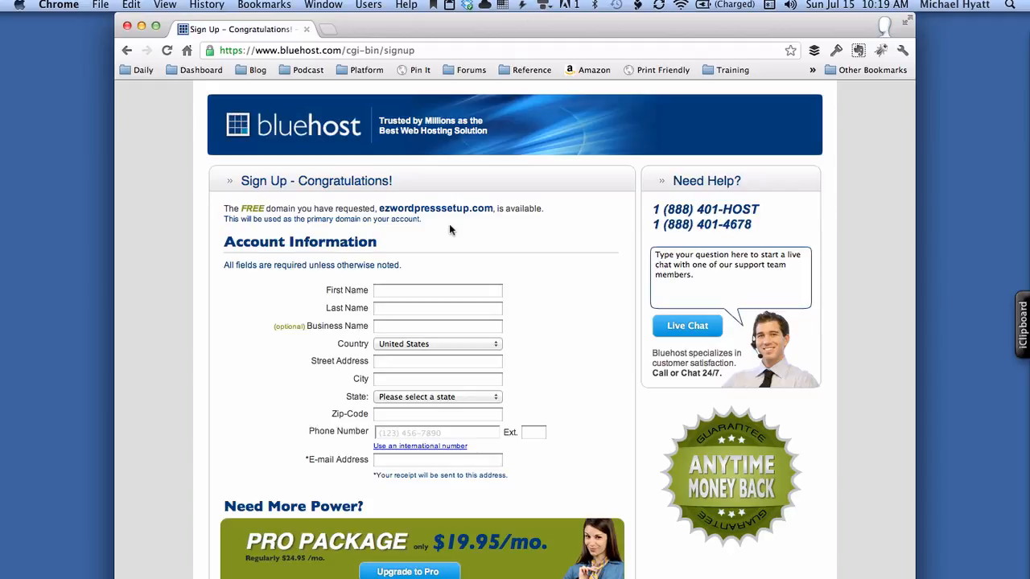
- Unlock 1Password with the master password and autofill the form from a saved Identity
left_click(836, 51)
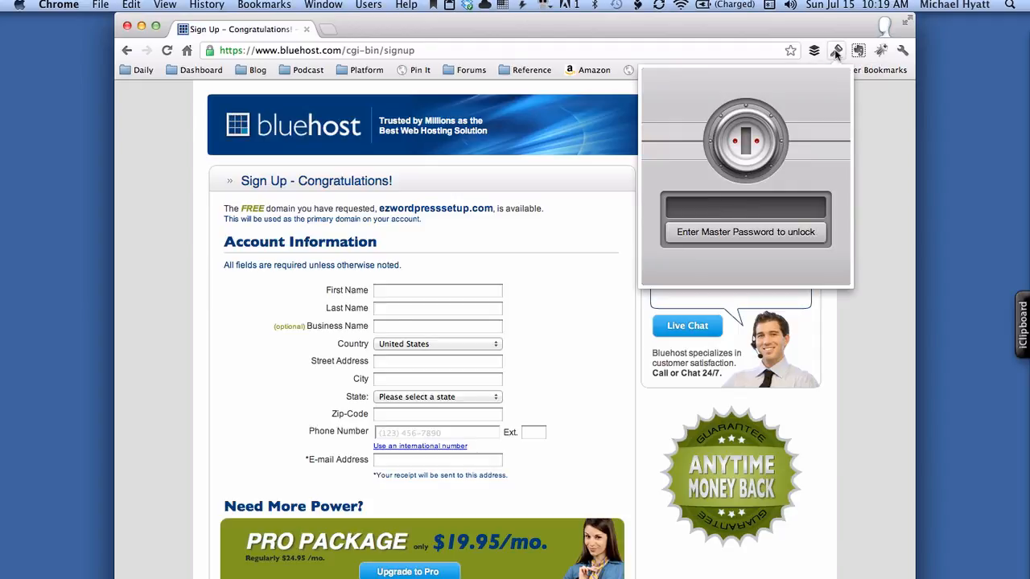
type("•••••••")
key("Return")
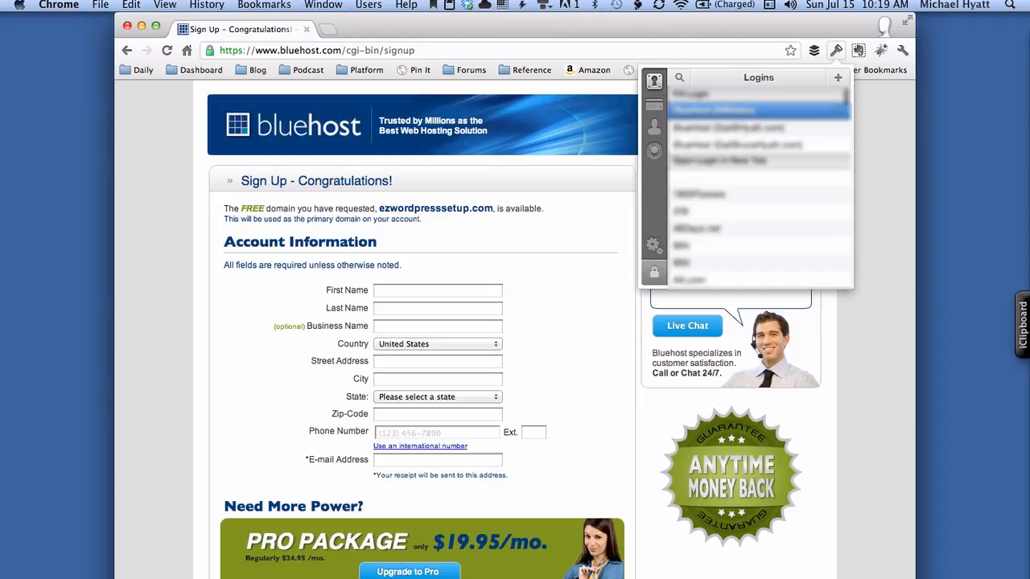
left_click(654, 127)
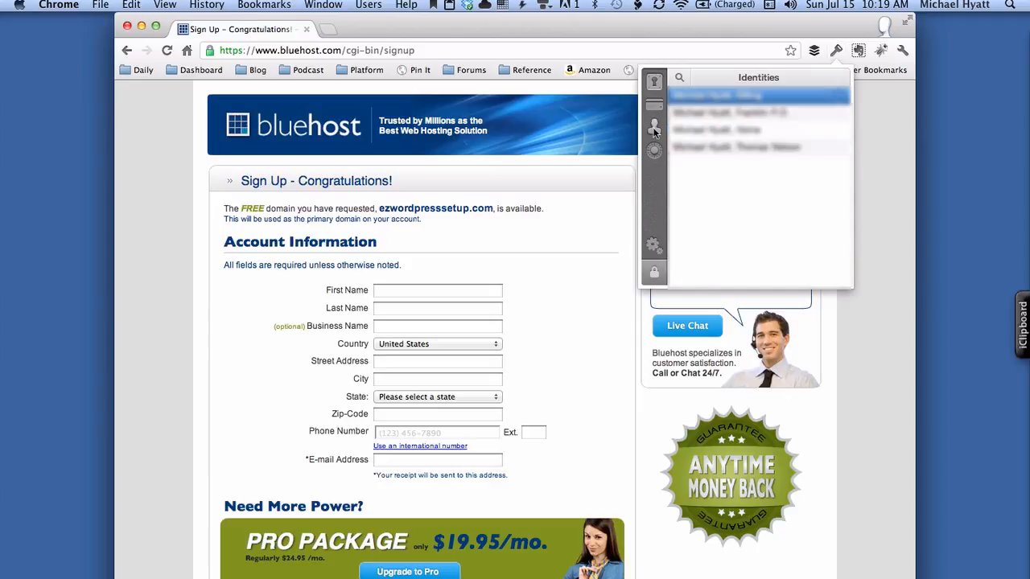
left_click(709, 100)
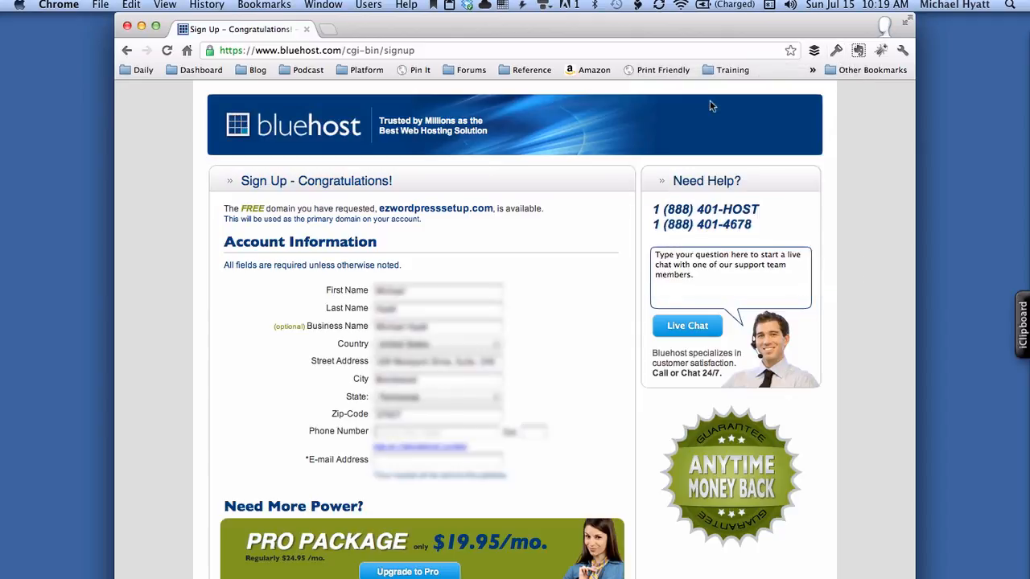
- Fill in the phone number and e-mail address from saved suggestions
left_click(426, 432)
type("(615")
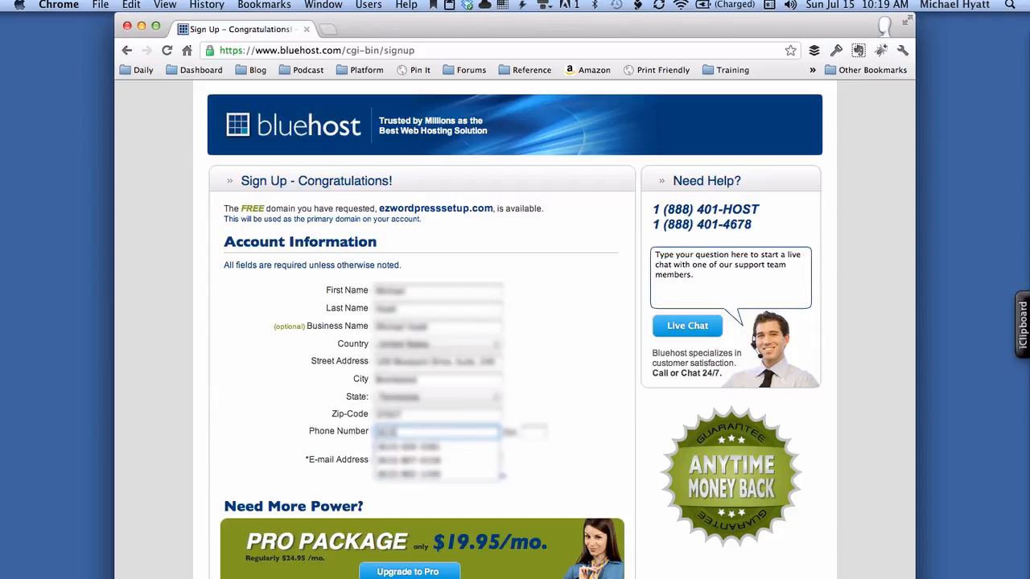
key("Down")
key("Down")
key("Return")
key("Tab")
key("Tab")
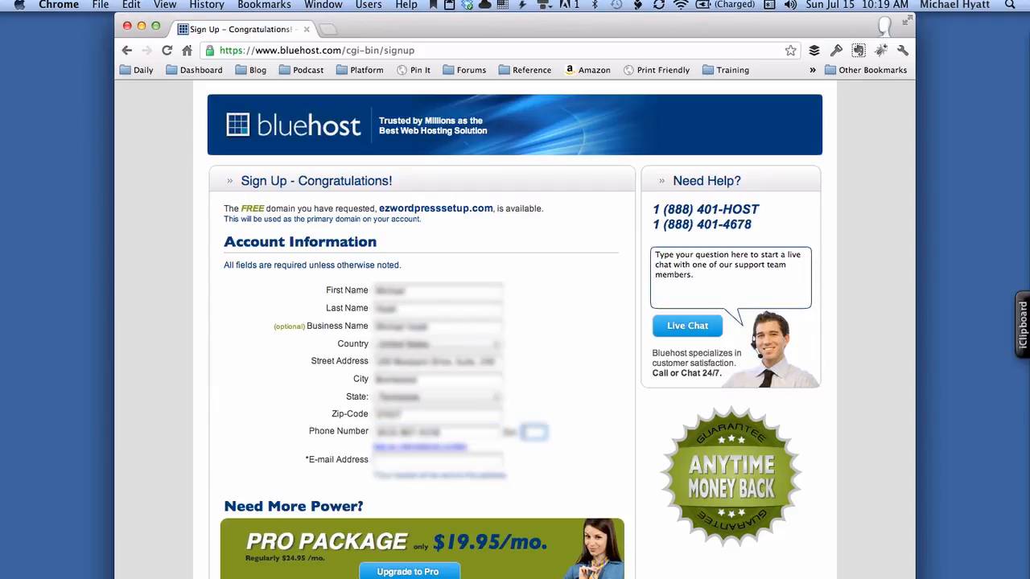
key("Tab")
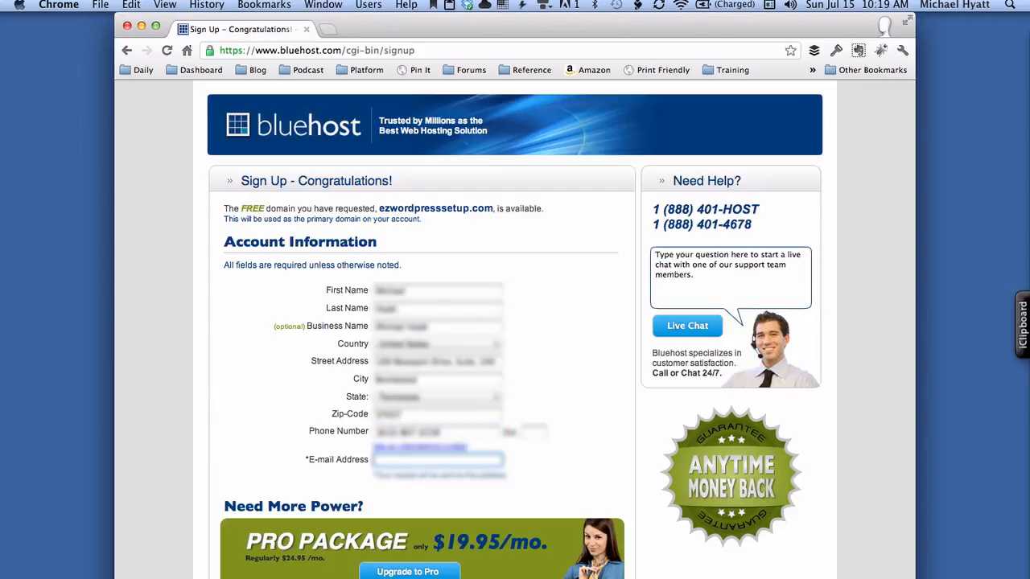
type("mh@")
key("Down")
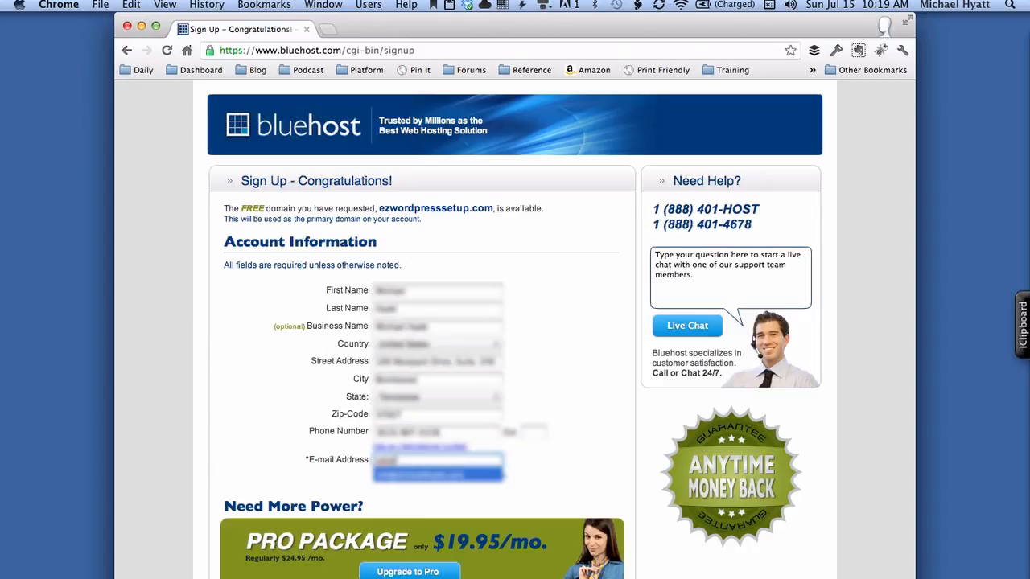
key("Return")
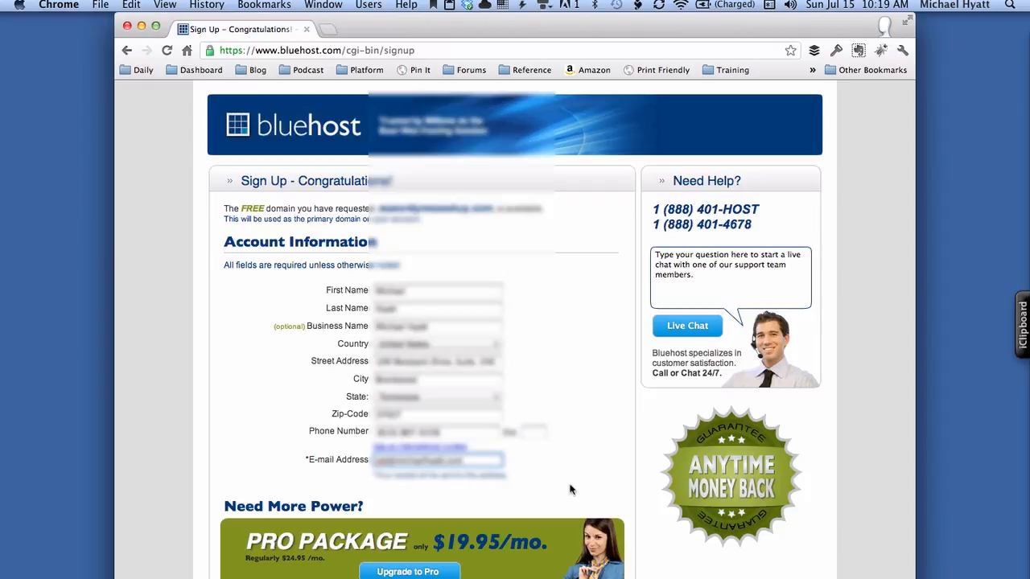
scroll(570, 489, "down", 10)
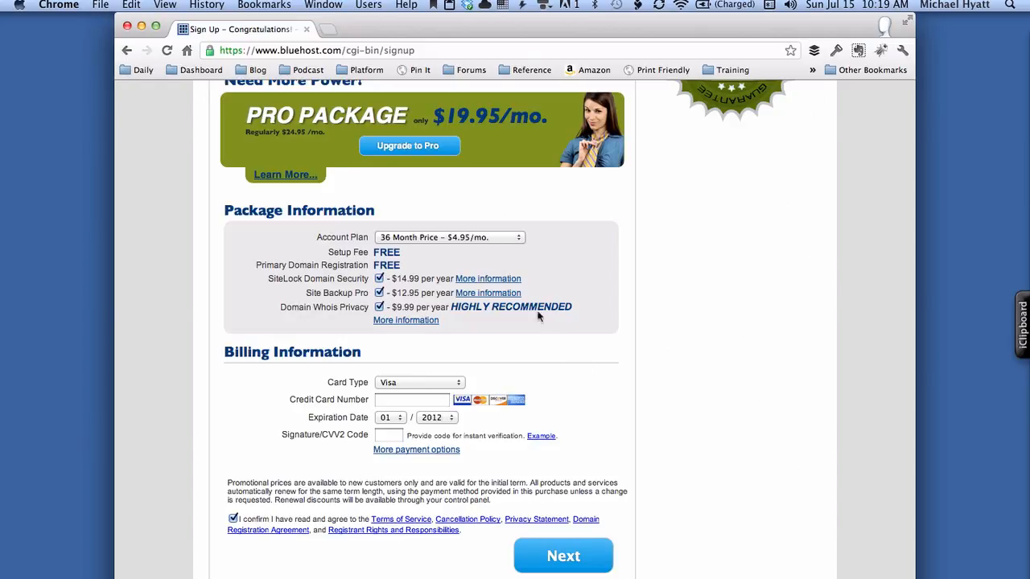
- Pick the 12 Month $6.95/mo. plan and uncheck SiteLock, Site Backup Pro and Whois Privacy
left_click(497, 237)
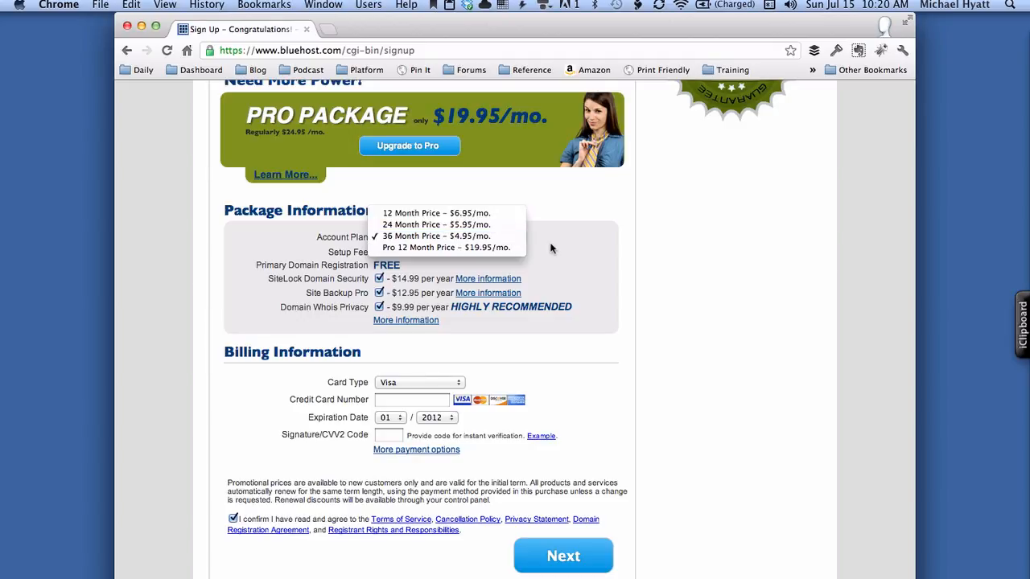
left_click(491, 212)
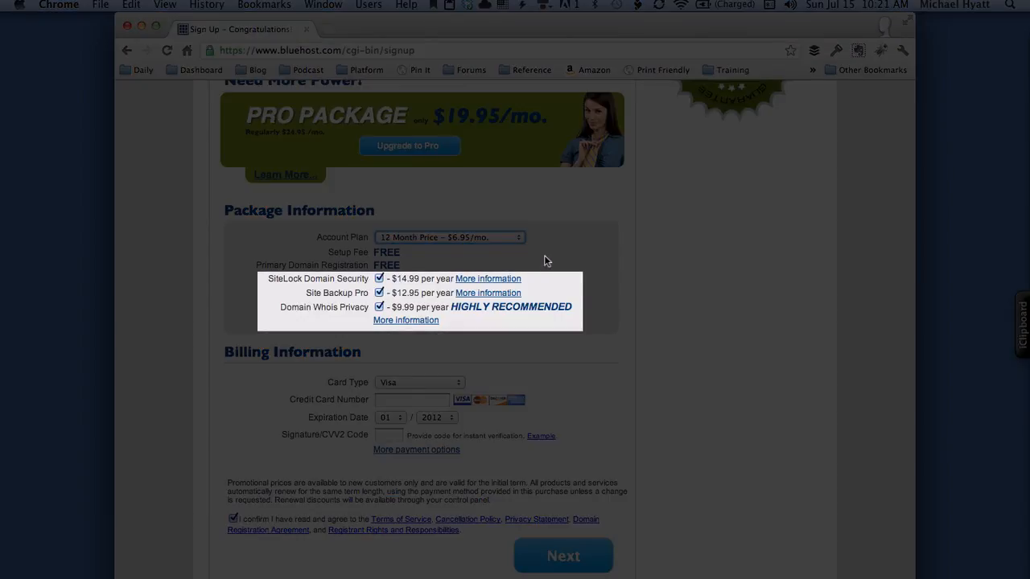
left_click(379, 278)
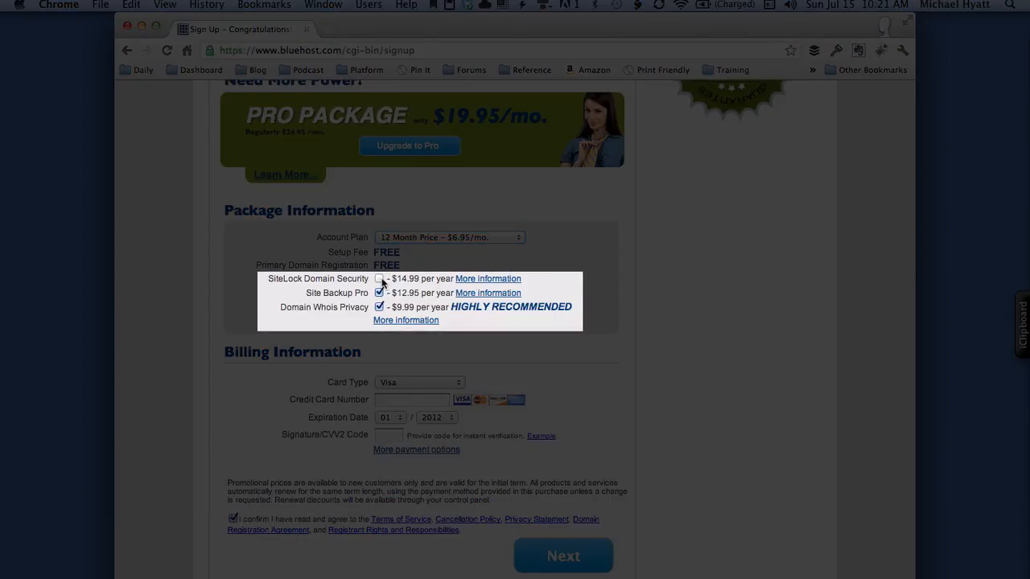
left_click(379, 293)
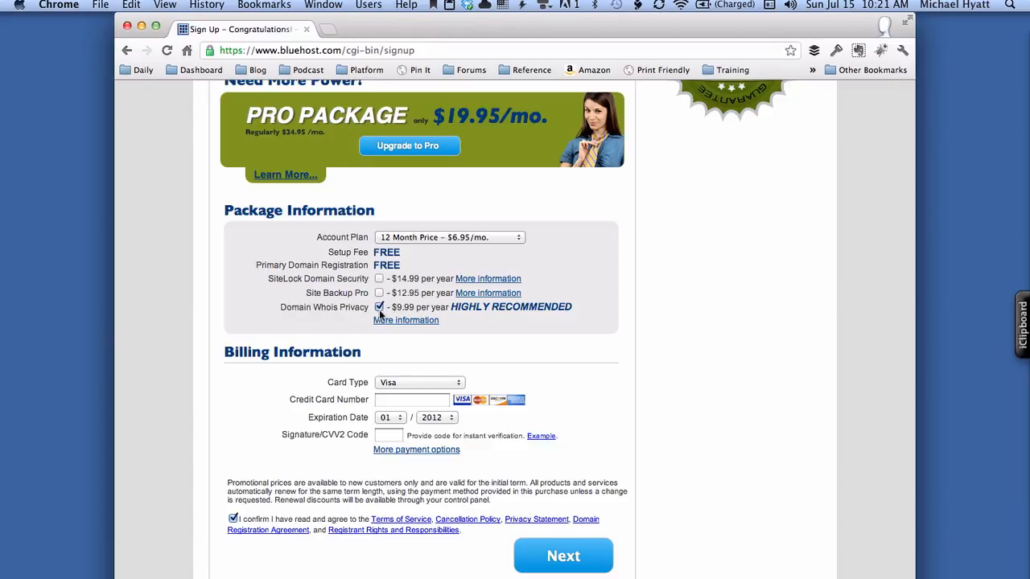
left_click(379, 308)
- Fill billing from a saved 1Password credit card, set its card type, and submit
left_click(837, 49)
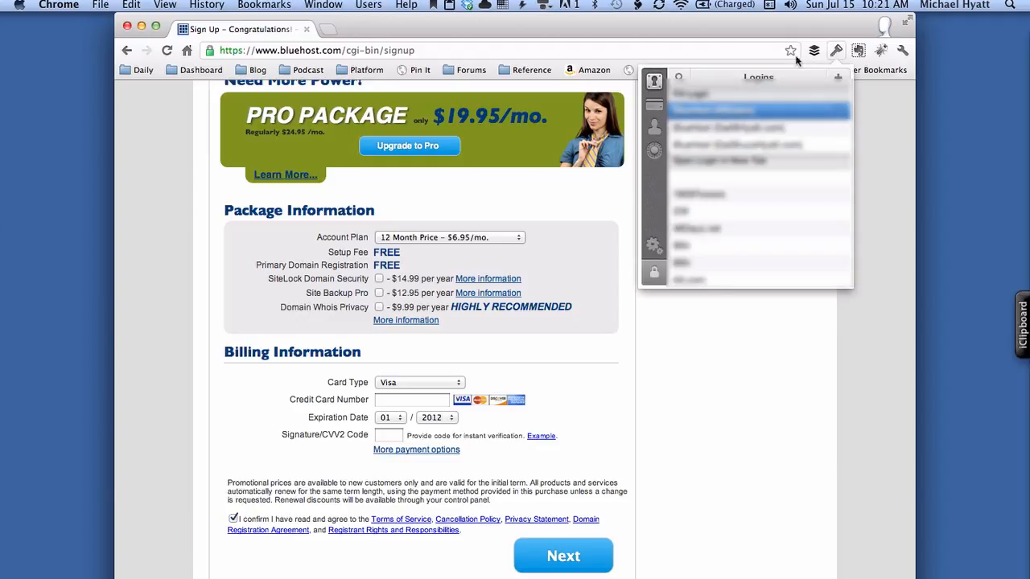
left_click(655, 104)
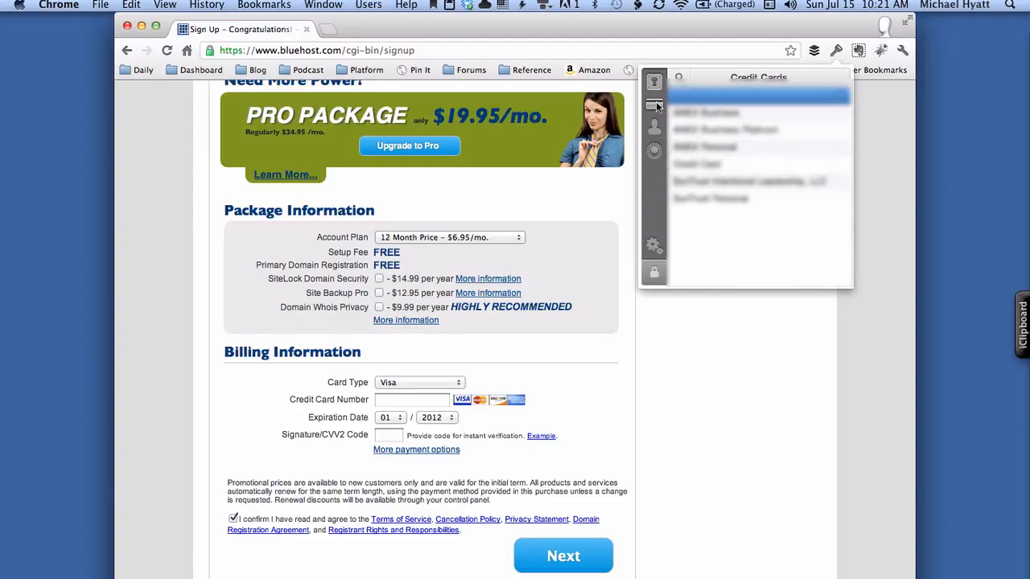
left_click(712, 133)
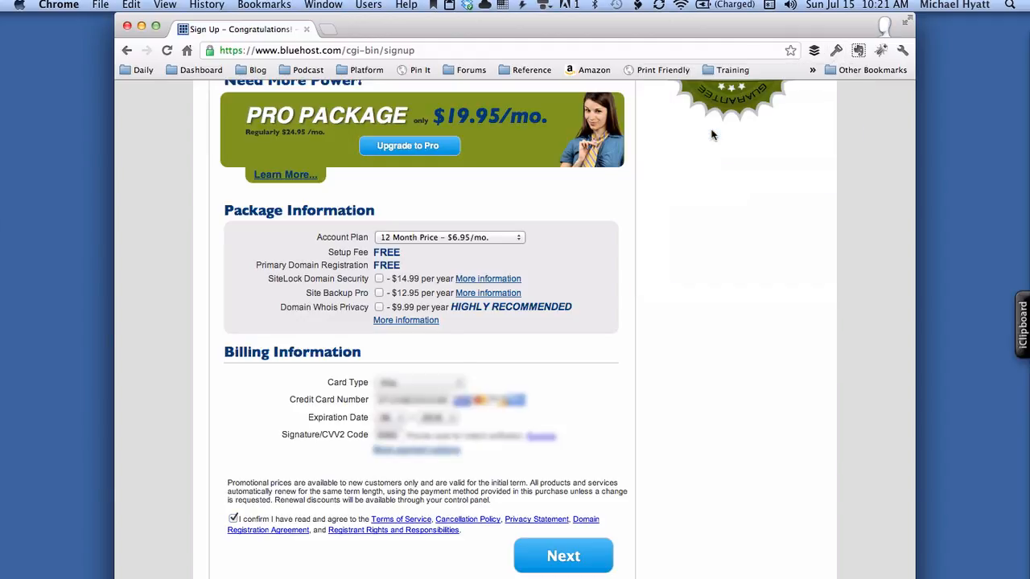
left_click(416, 387)
left_click(419, 399)
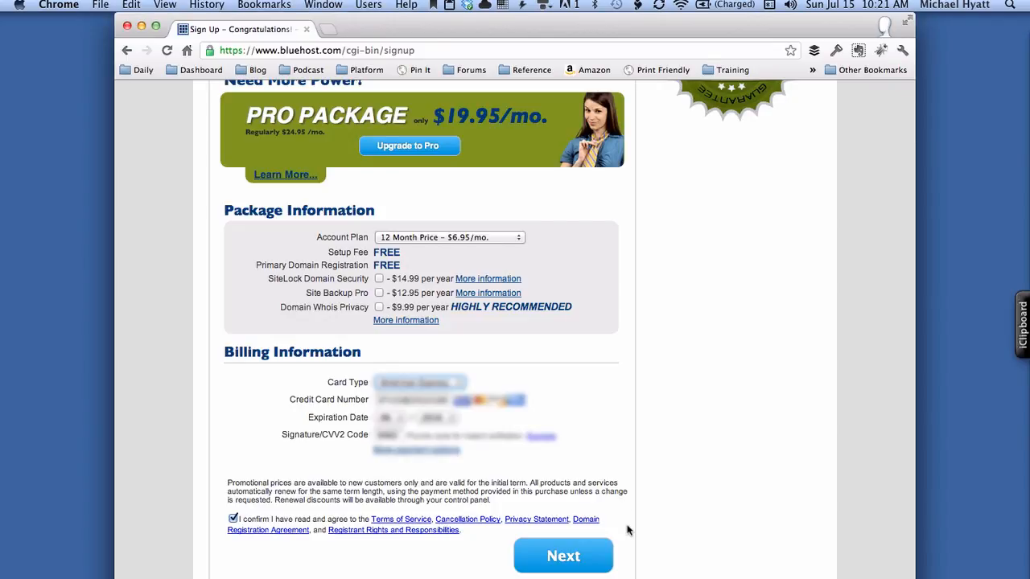
left_click(578, 558)
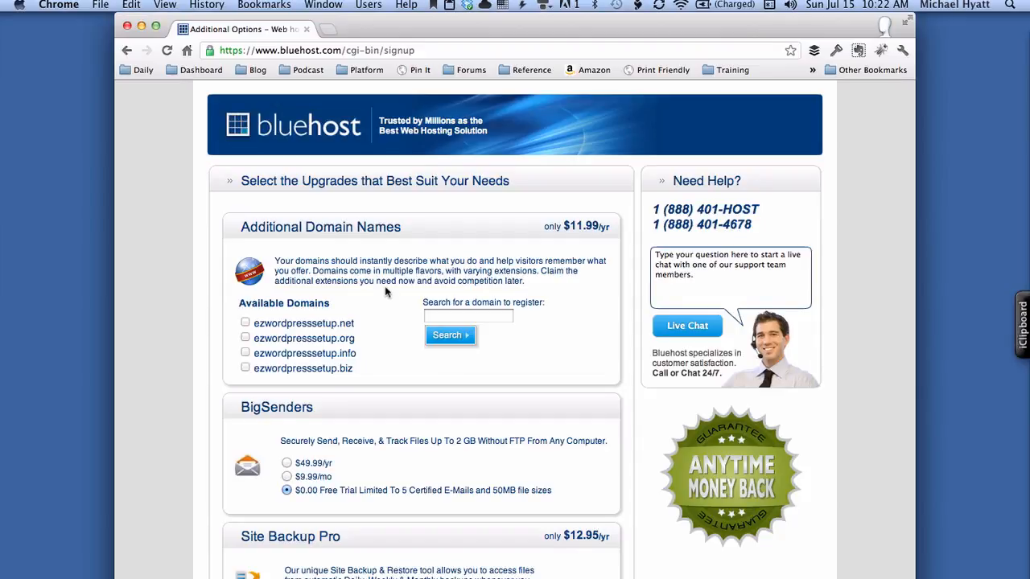
- Leave every upgrade unchecked and complete the purchase
scroll(386, 427, "down", 5)
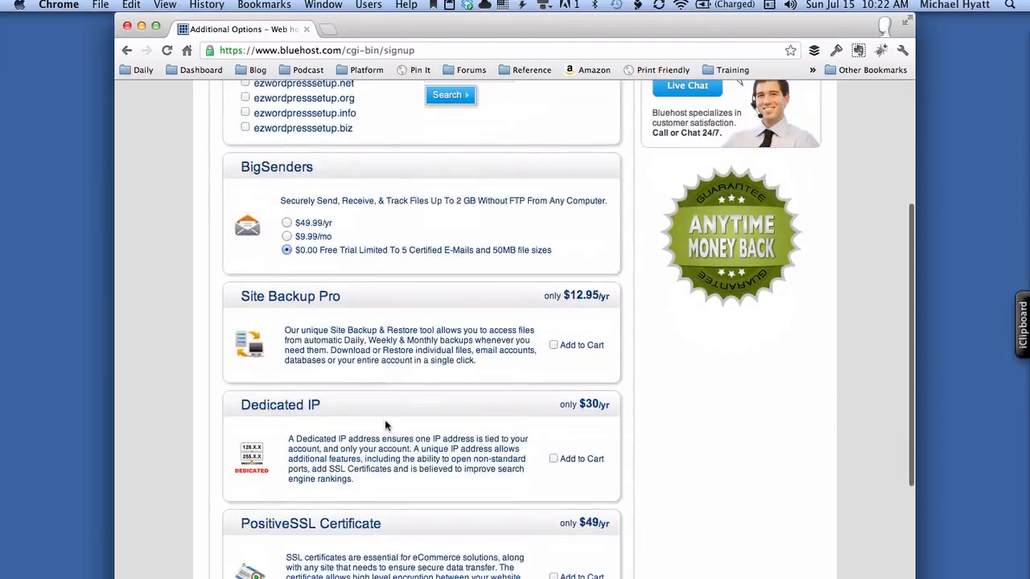
scroll(386, 425, "down", 6)
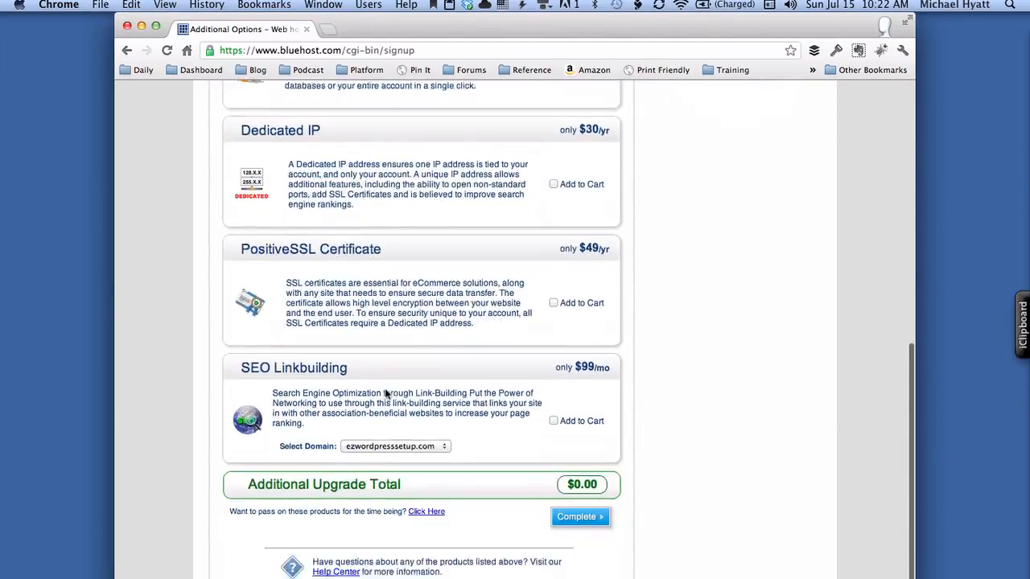
scroll(387, 394, "down", 1)
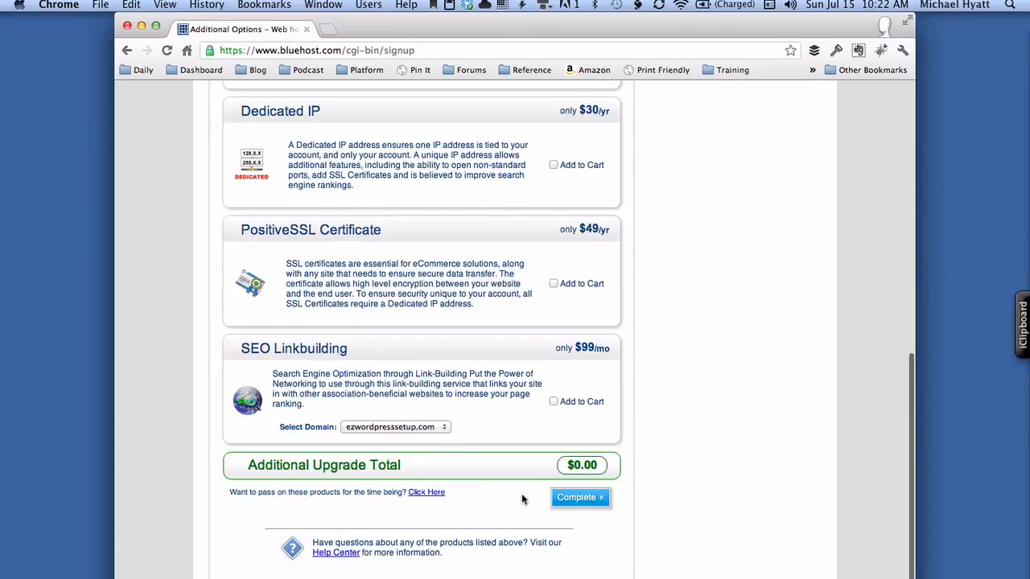
left_click(573, 499)
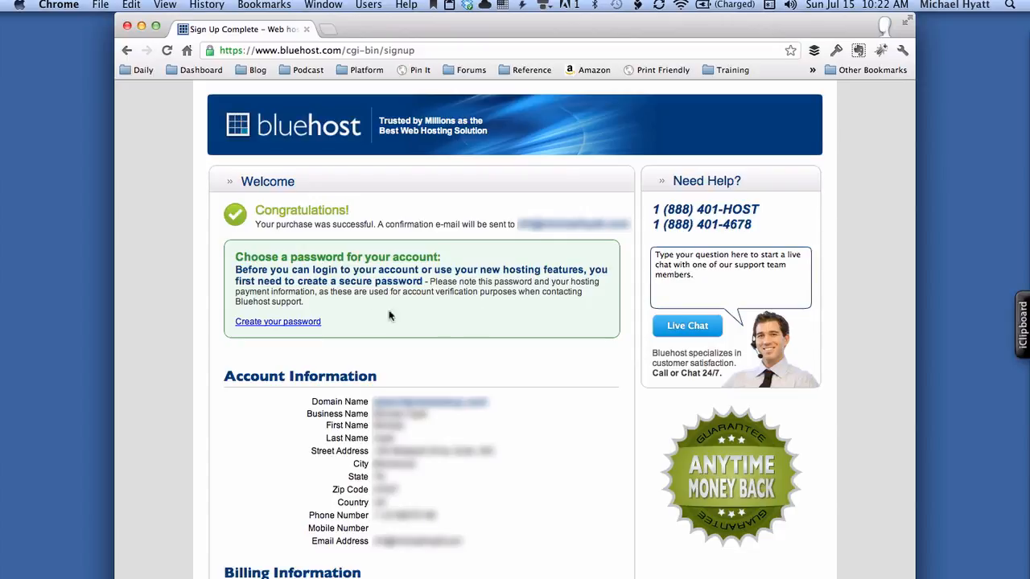
- Fill the account password with a new password from 1Password's generator
left_click(317, 324)
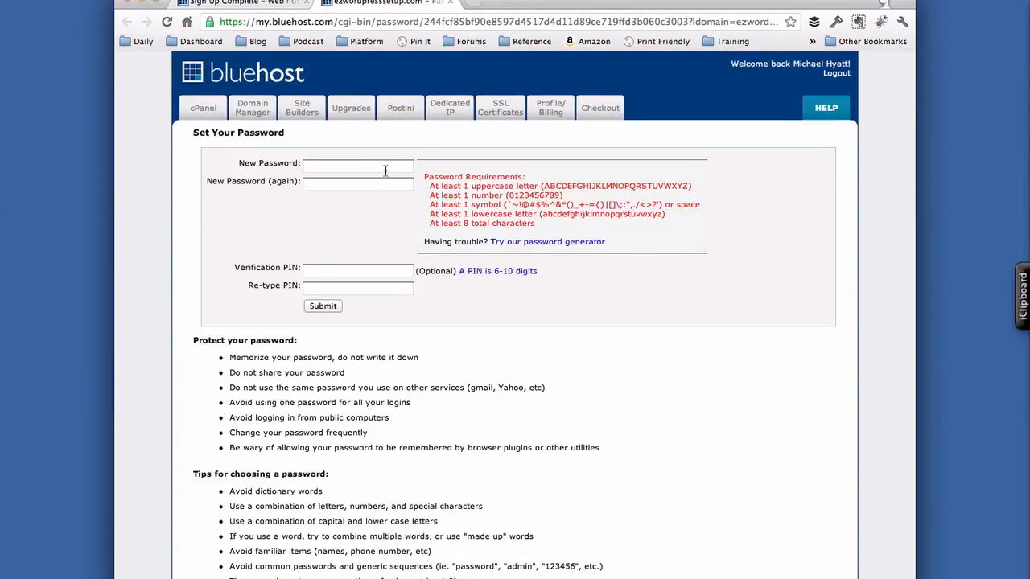
left_click(837, 24)
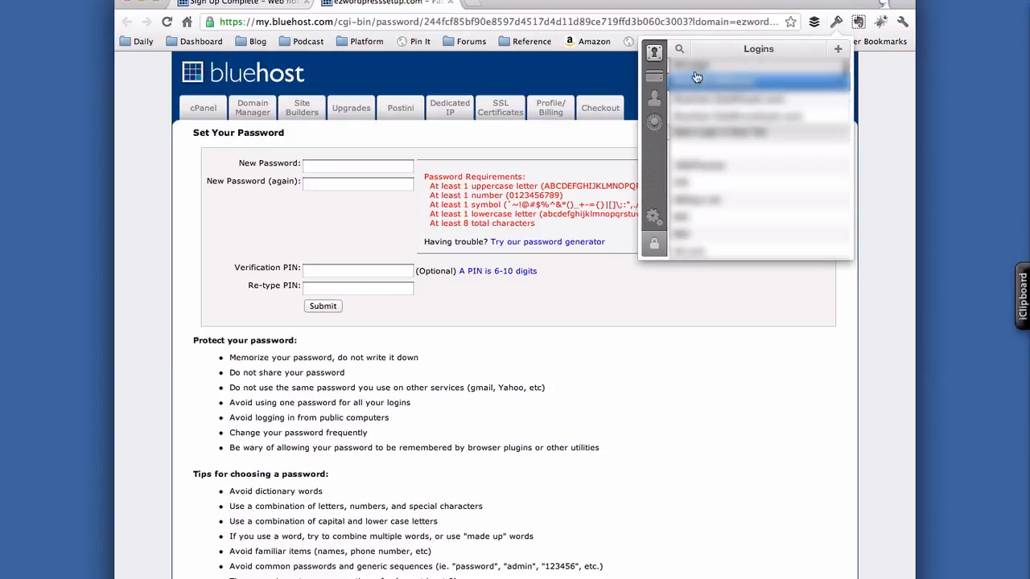
left_click(655, 122)
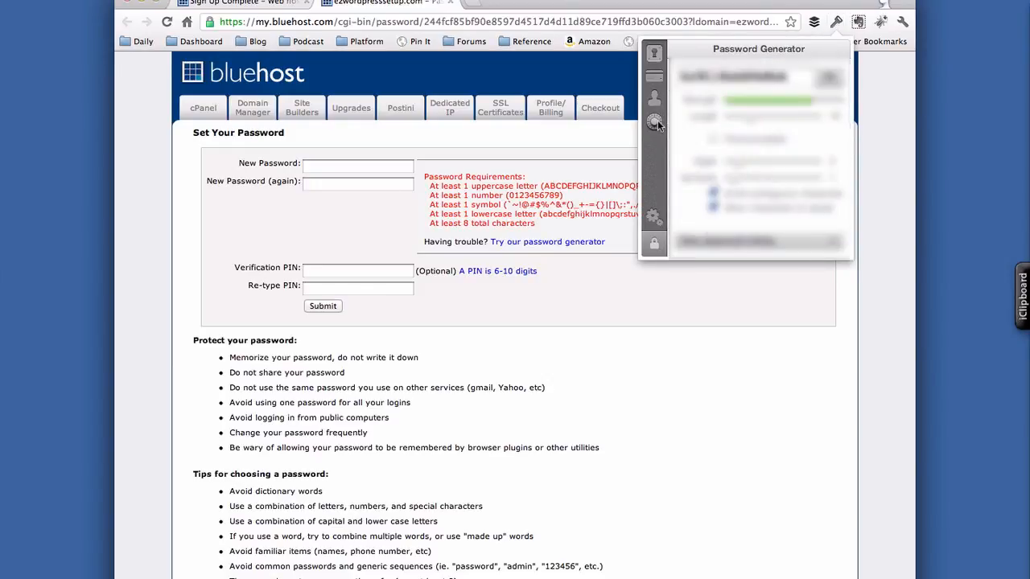
left_click(732, 77)
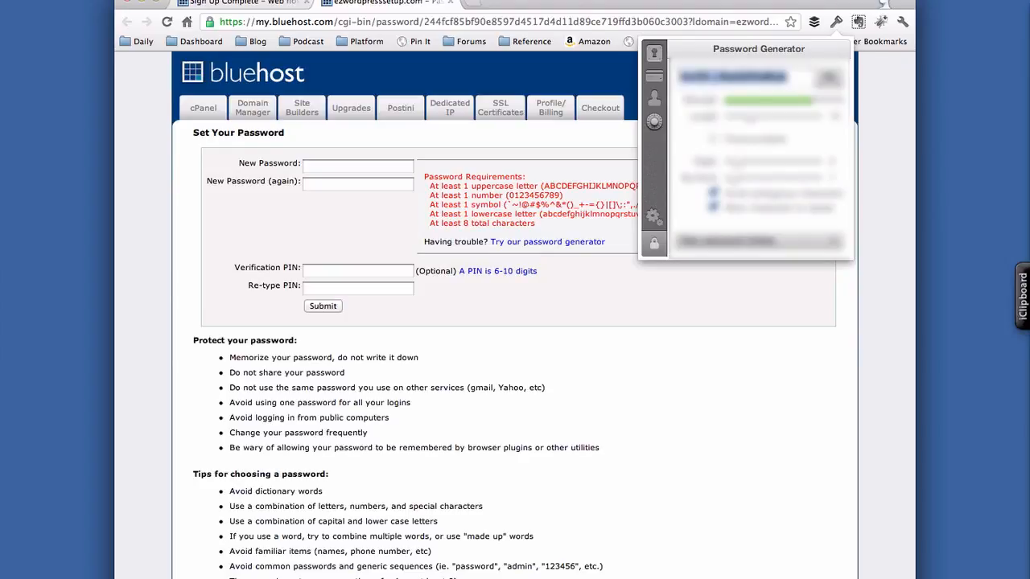
left_click(828, 80)
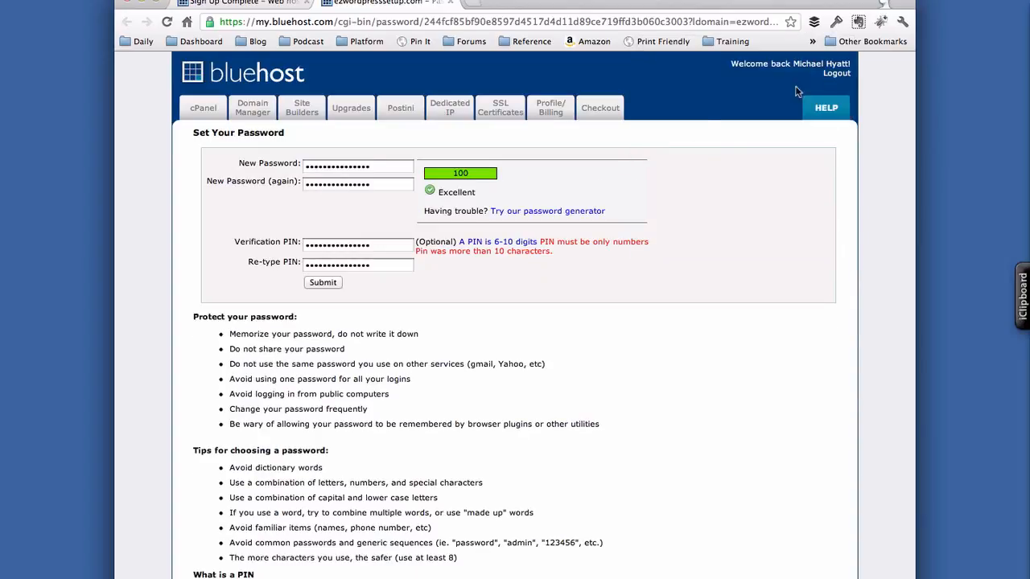
- Replace the wrongly filled PIN fields with a matching six-digit PIN and submit
left_click(382, 242)
key("super+a")
key("BackSpace")
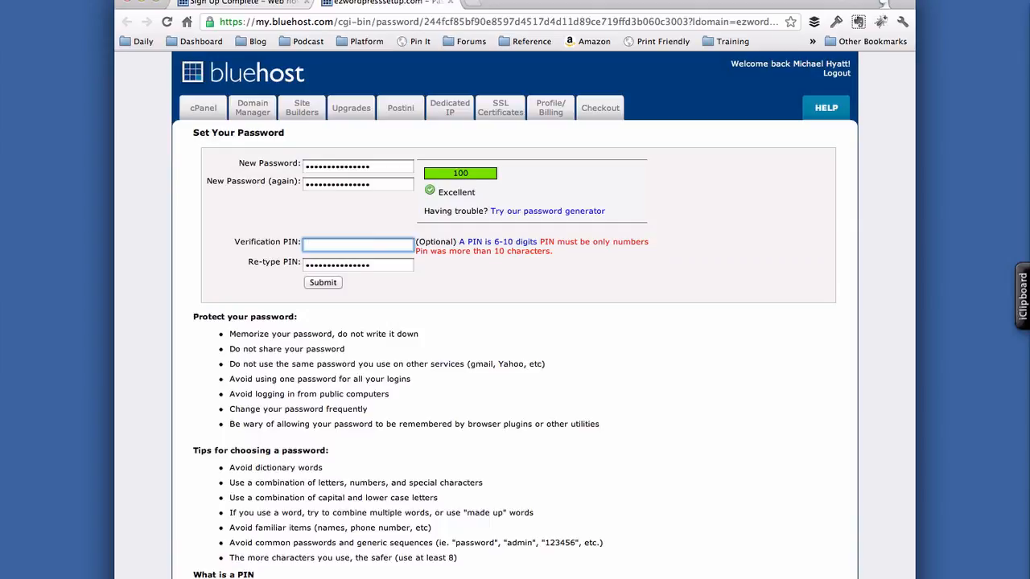
key("Tab")
key("BackSpace")
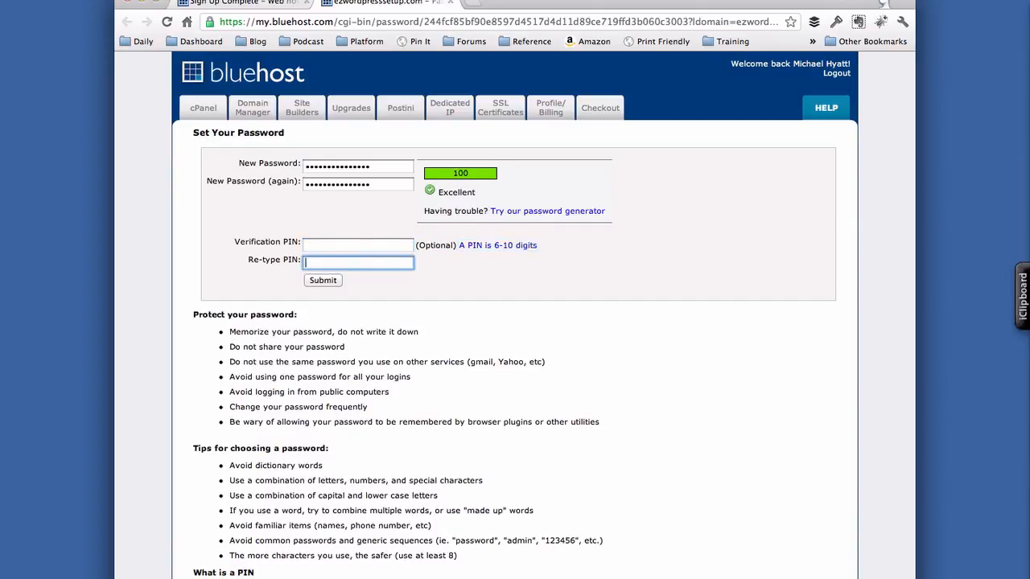
left_click(336, 245)
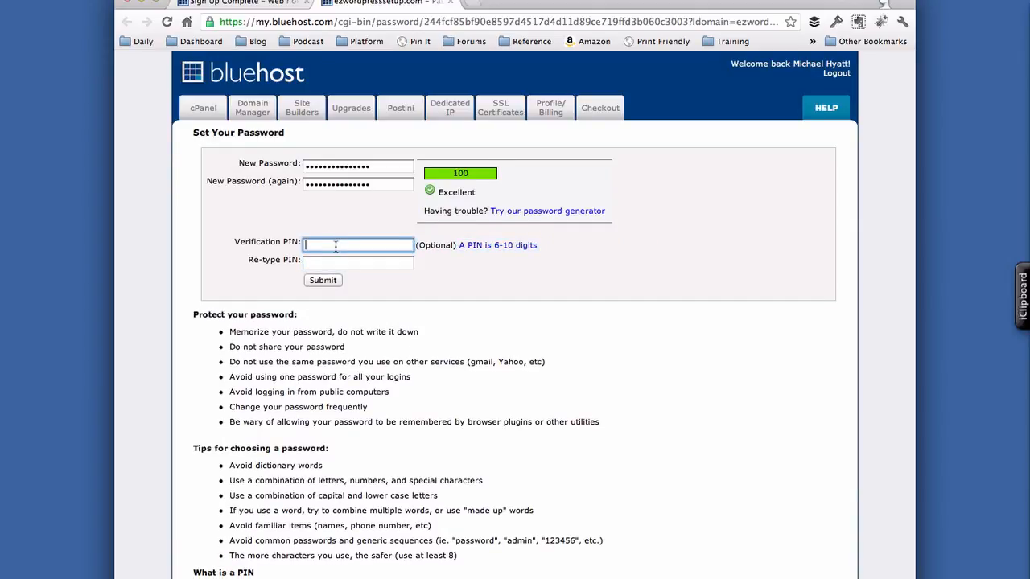
type("123456")
key("Tab")
type("12345")
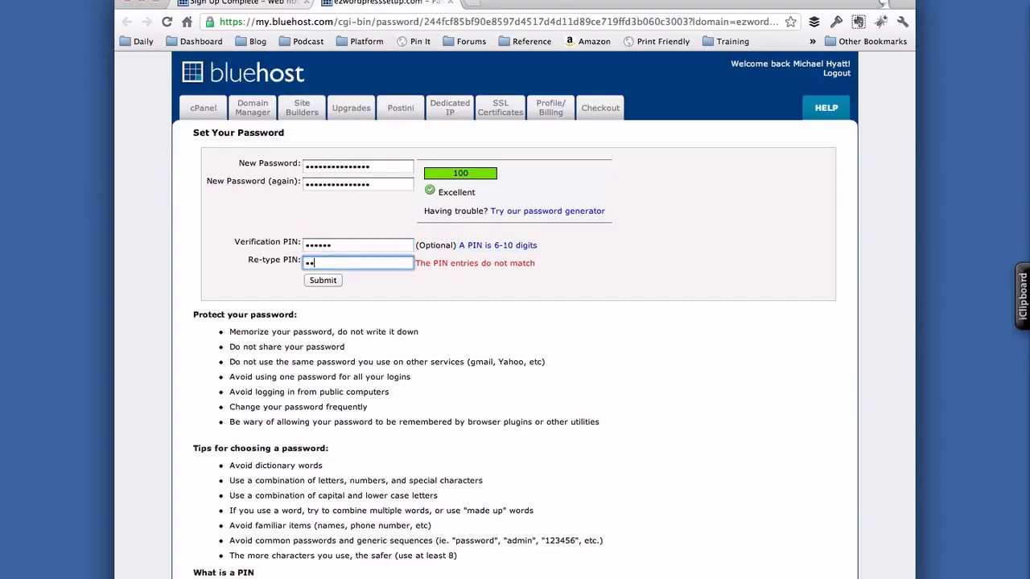
type("6")
key("Tab")
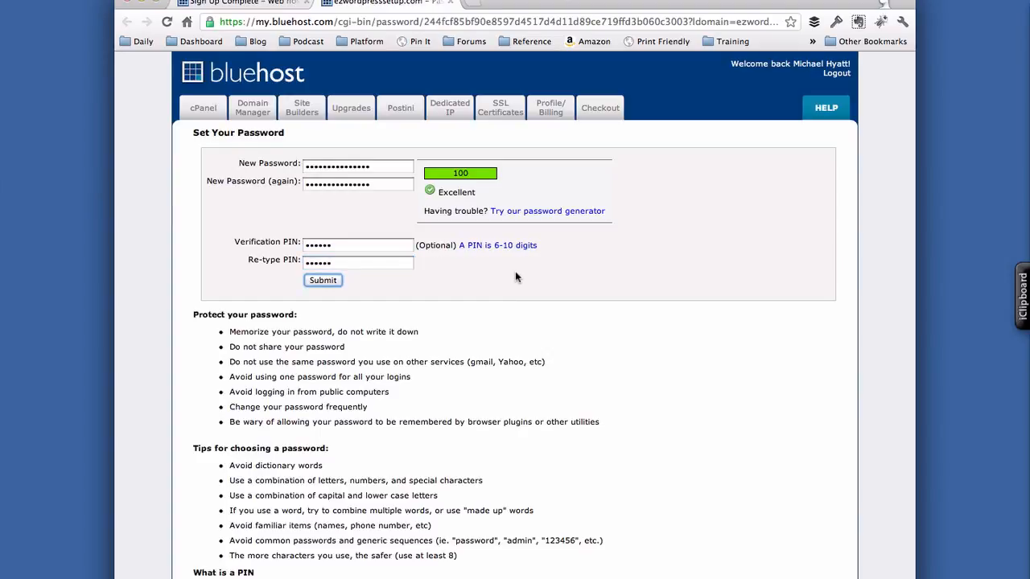
scroll(434, 400, "down", 1)
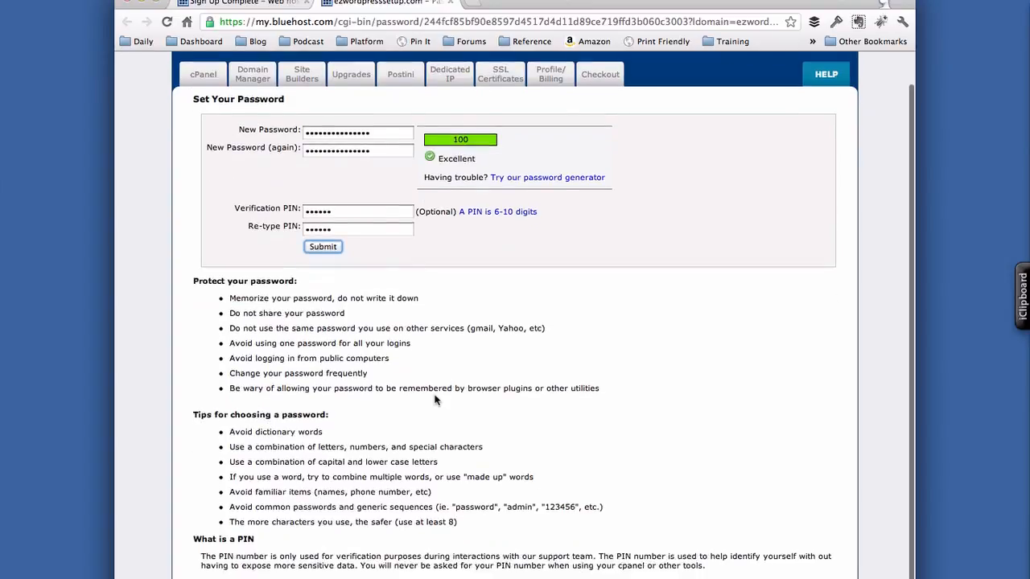
scroll(435, 400, "up", 1)
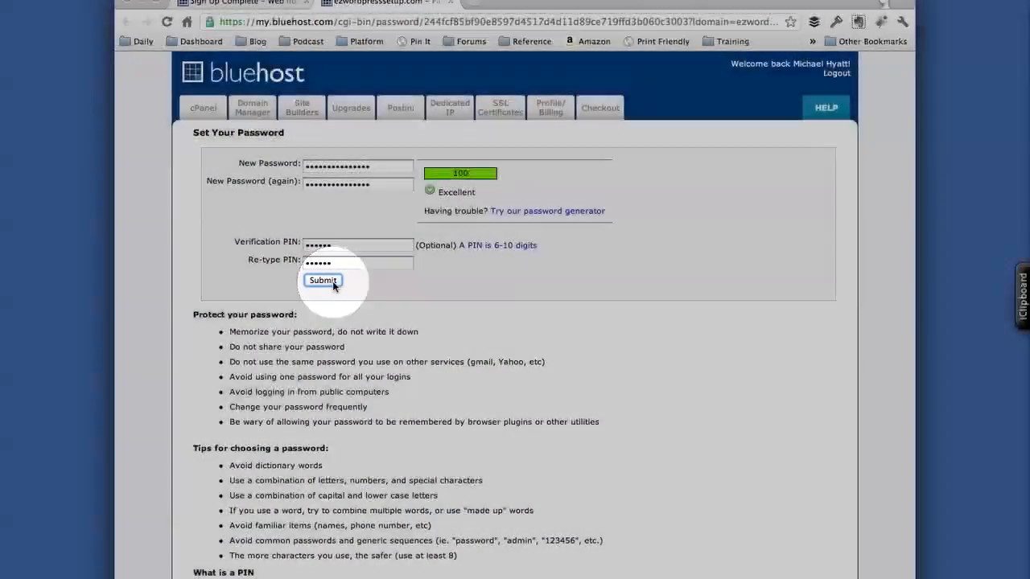
left_click(332, 281)
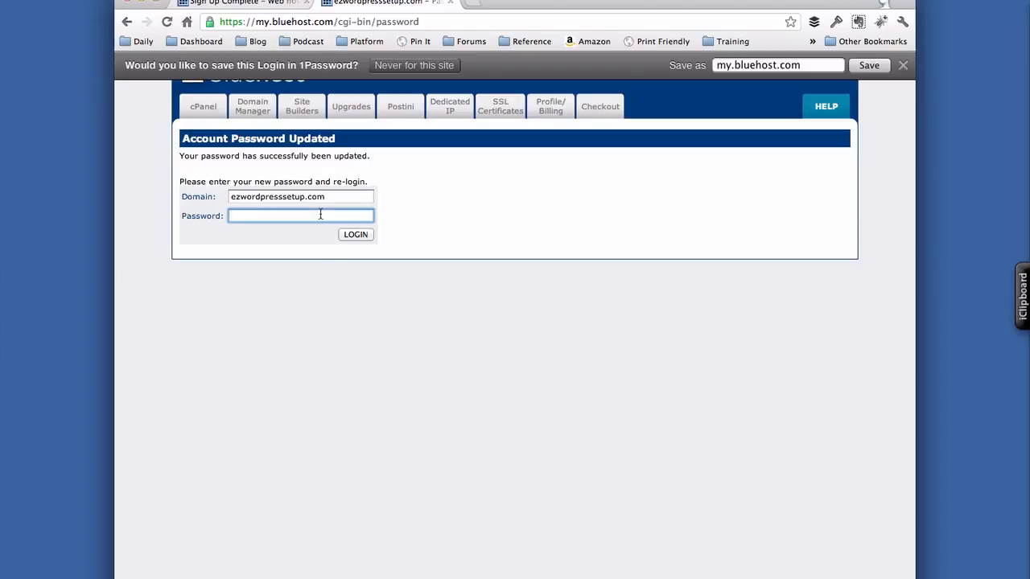
- Log in with the new password and save the login in 1Password as 'BlueHost (EZWordPressSetup.com)'
key("super+v")
left_click(356, 235)
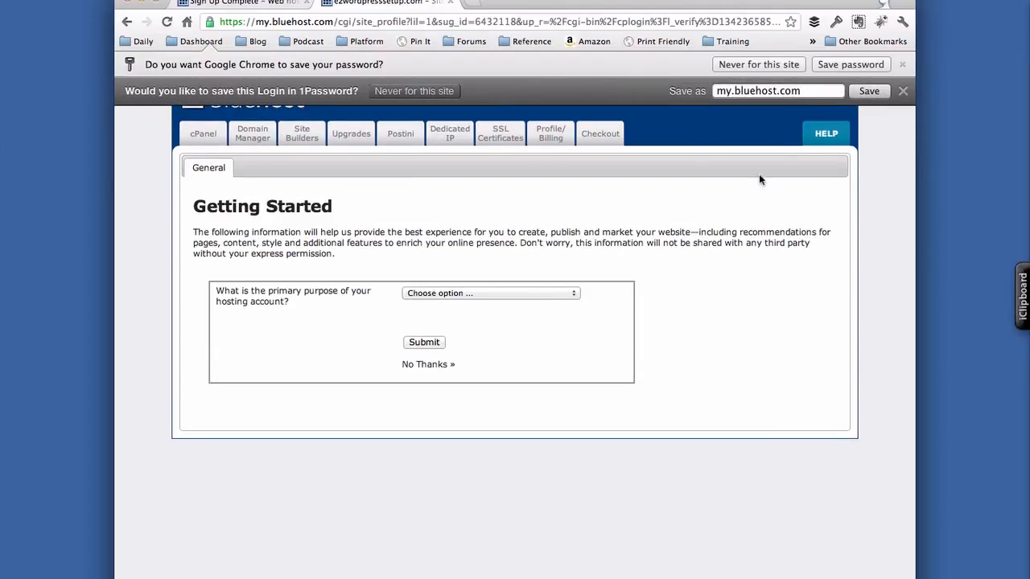
key("super+a")
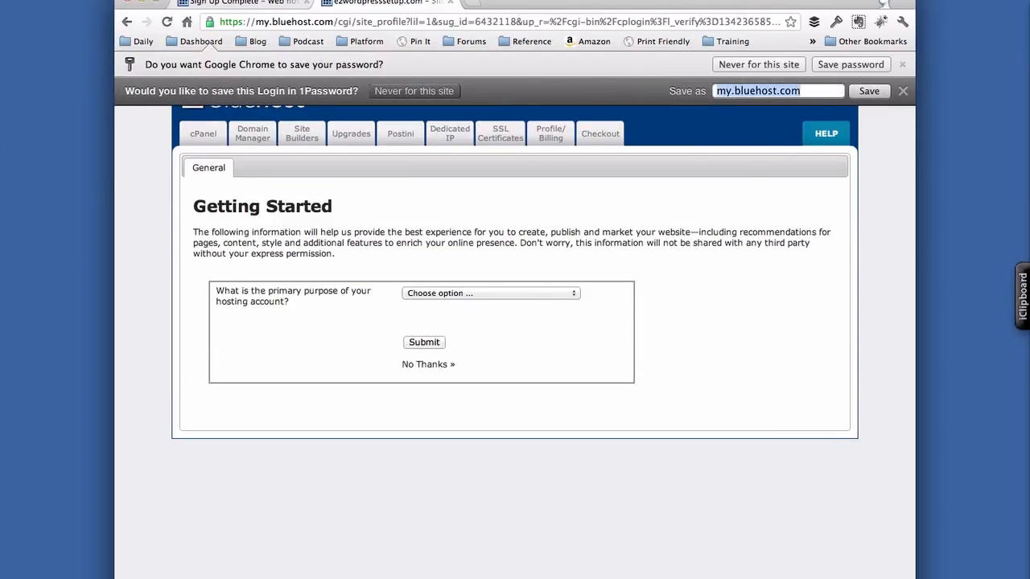
type("BlueHost")
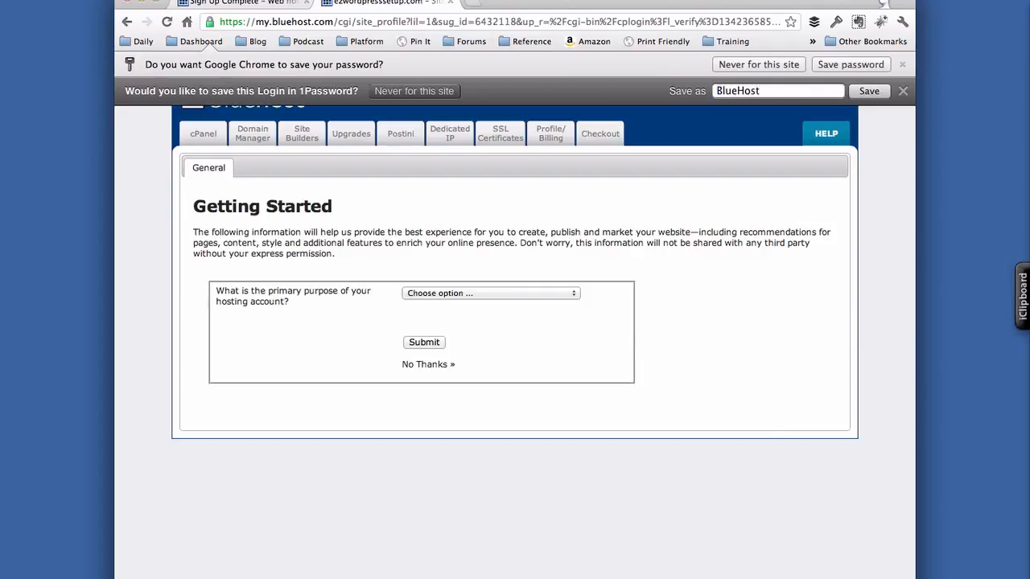
type(" (EZWordPressSetu")
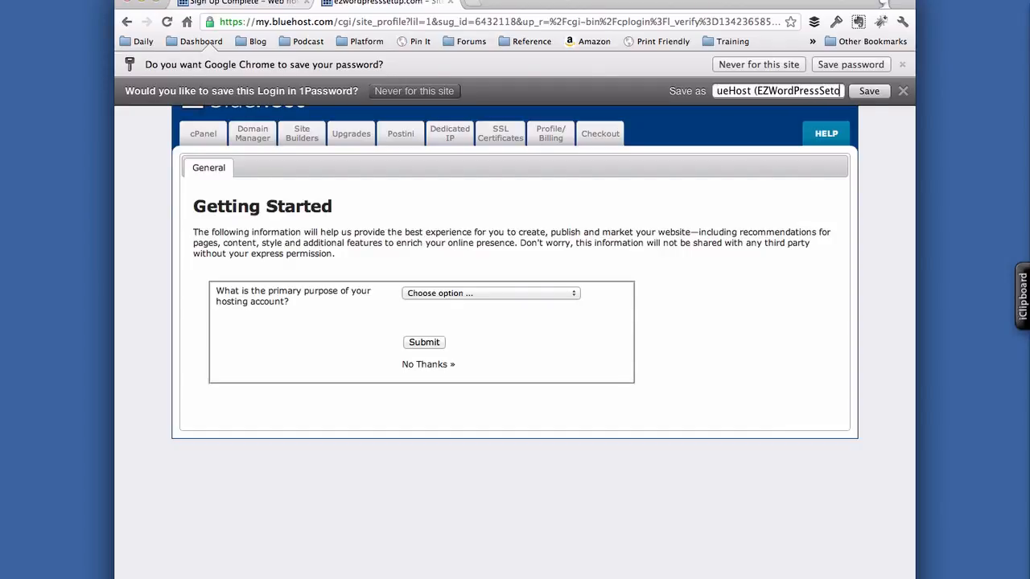
key("BackSpace")
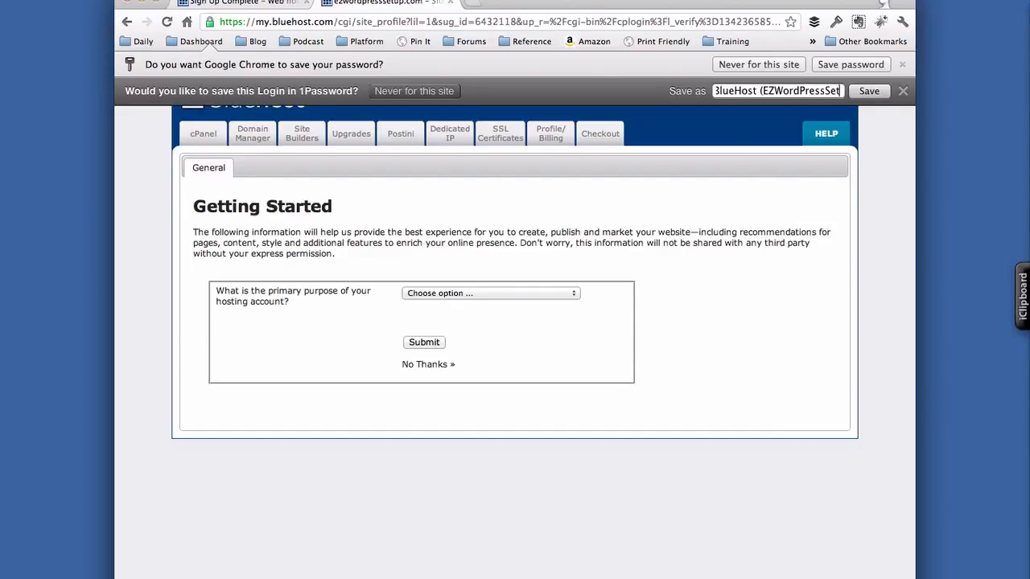
type("up.com)")
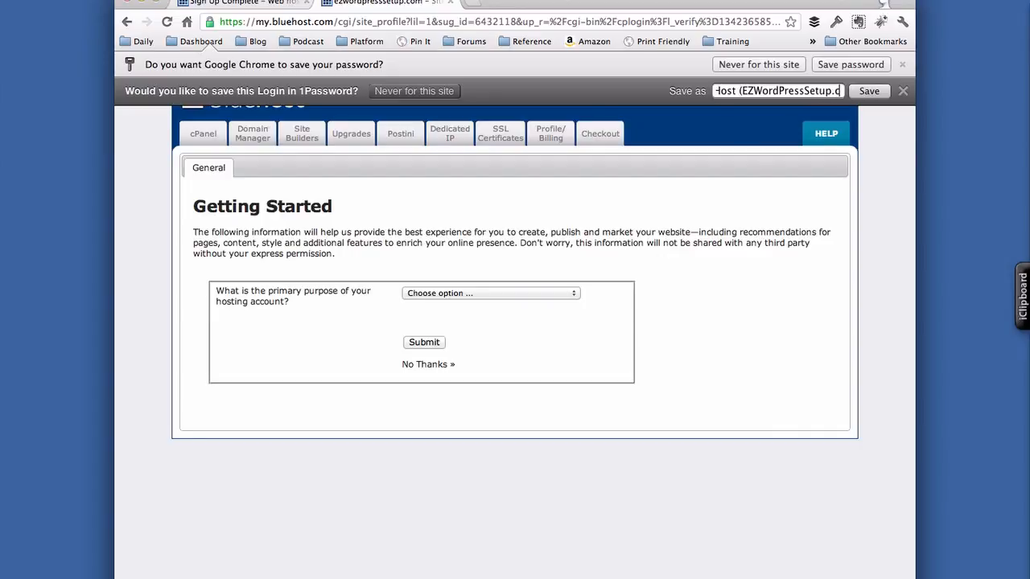
left_click(862, 98)
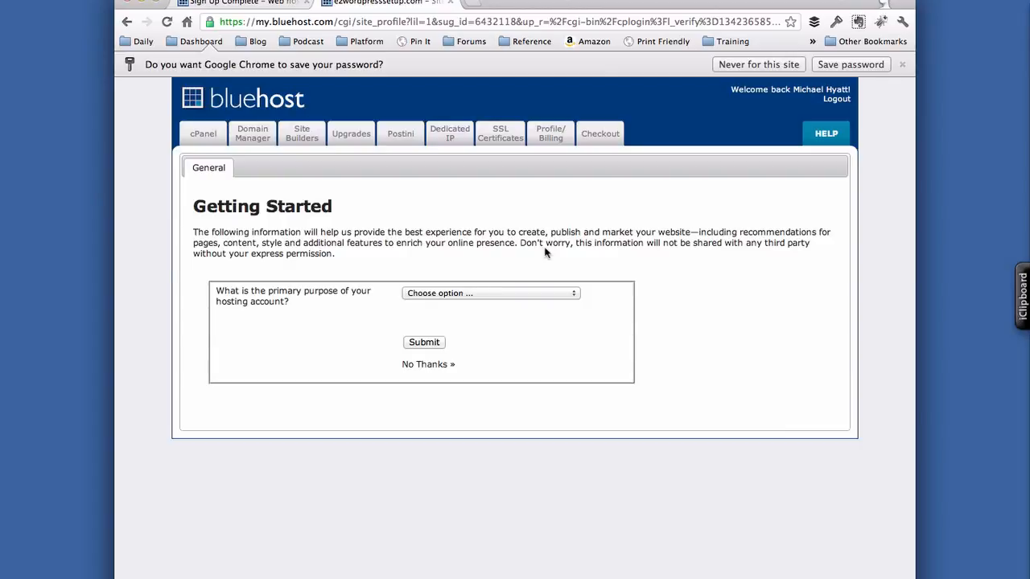
- Set the purpose to Business, business name 'EZ WordPress Setup', and local customers to No
left_click(459, 293)
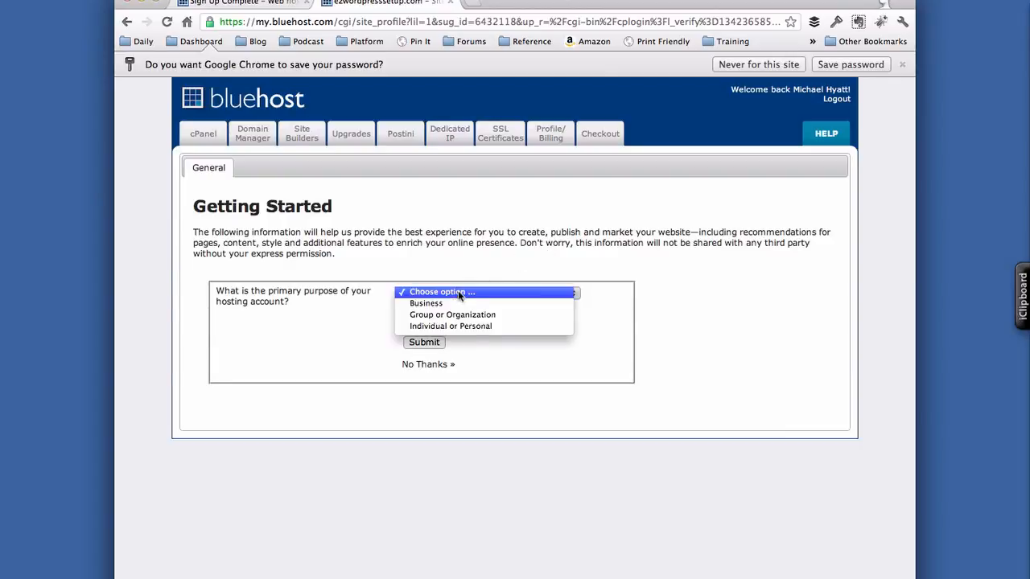
left_click(458, 304)
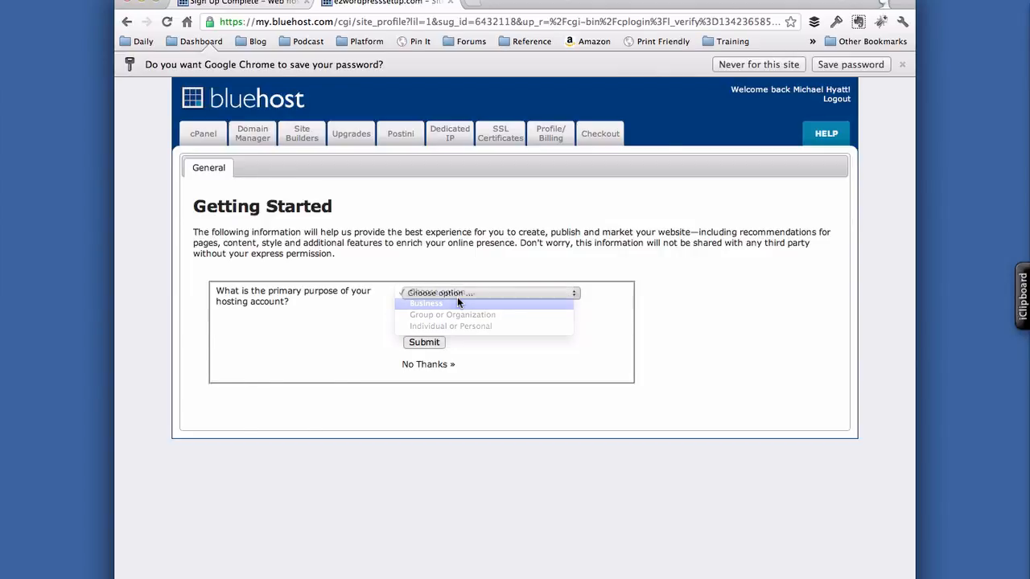
left_click(435, 326)
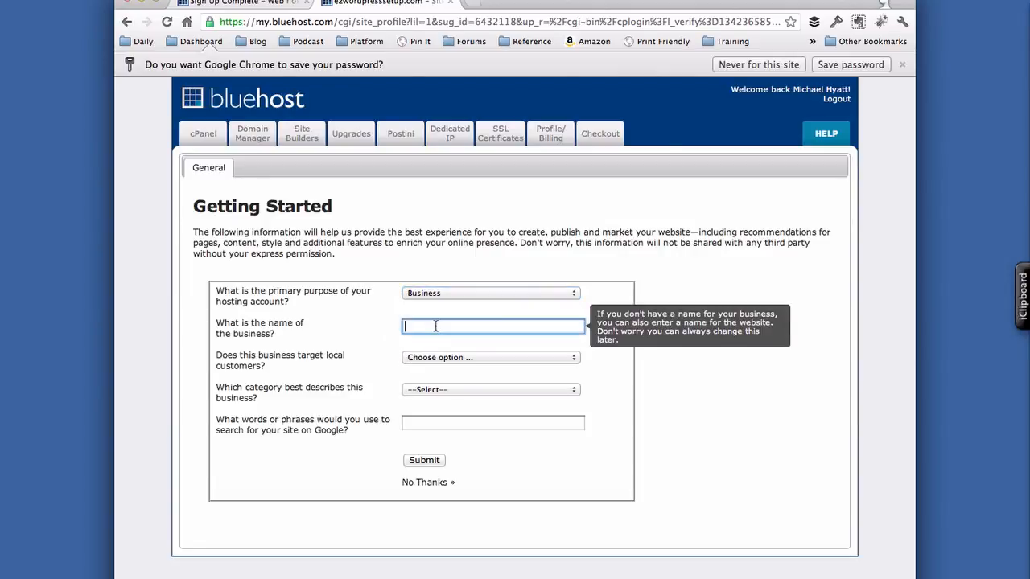
type("EZW")
key("BackSpace")
type("WordPress Setp")
key("BackSpace")
type("up")
left_click(430, 358)
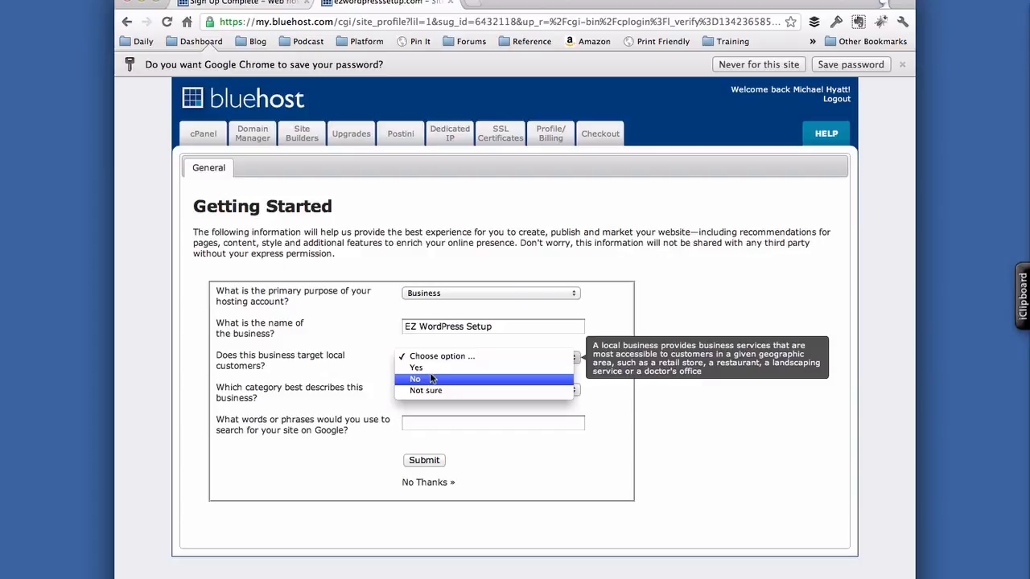
left_click(430, 375)
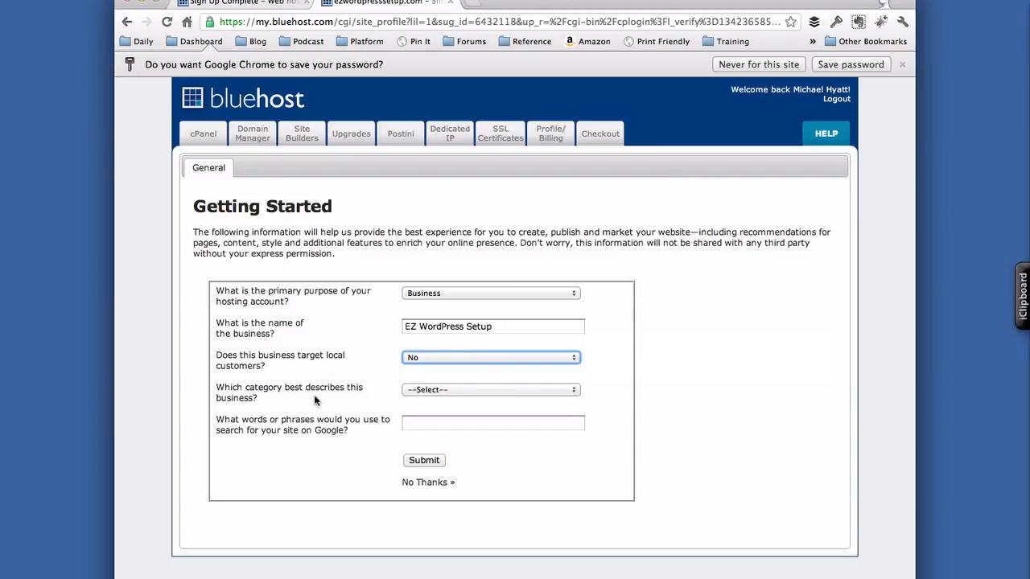
- Choose category Professional, Business Services, enter keywords wordpress,setup,beginner, and submit
left_click(437, 393)
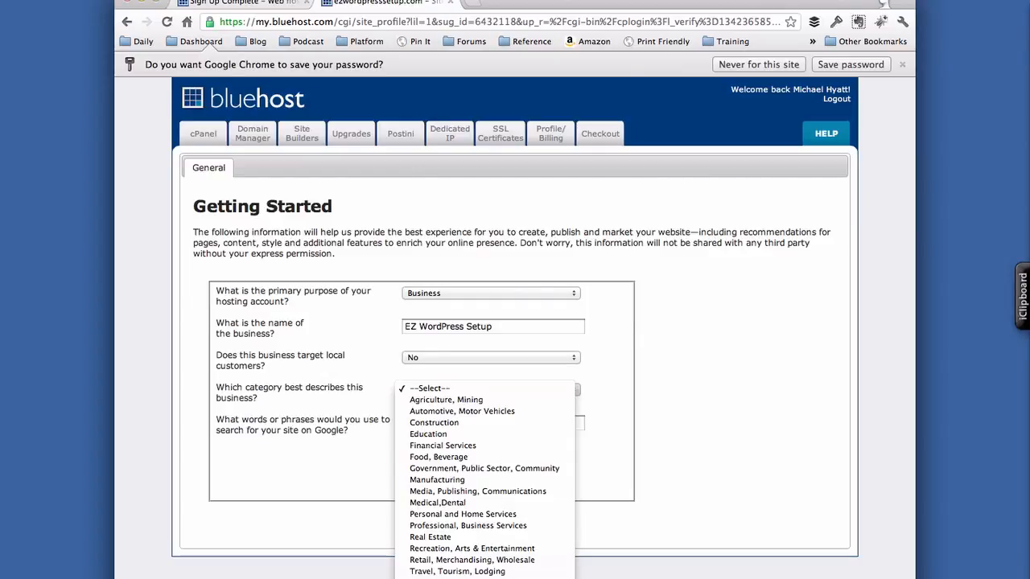
left_click(467, 527)
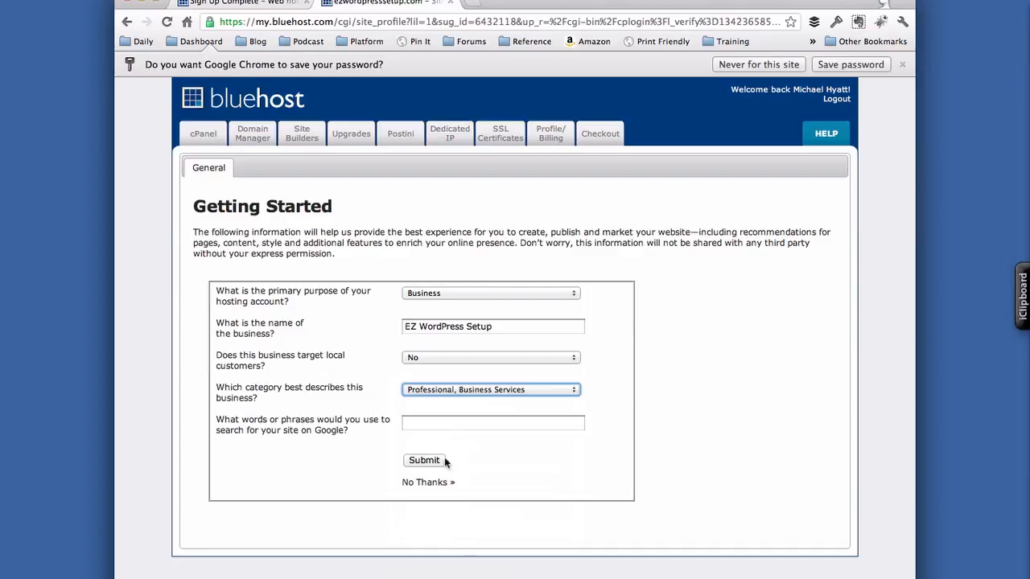
left_click(431, 426)
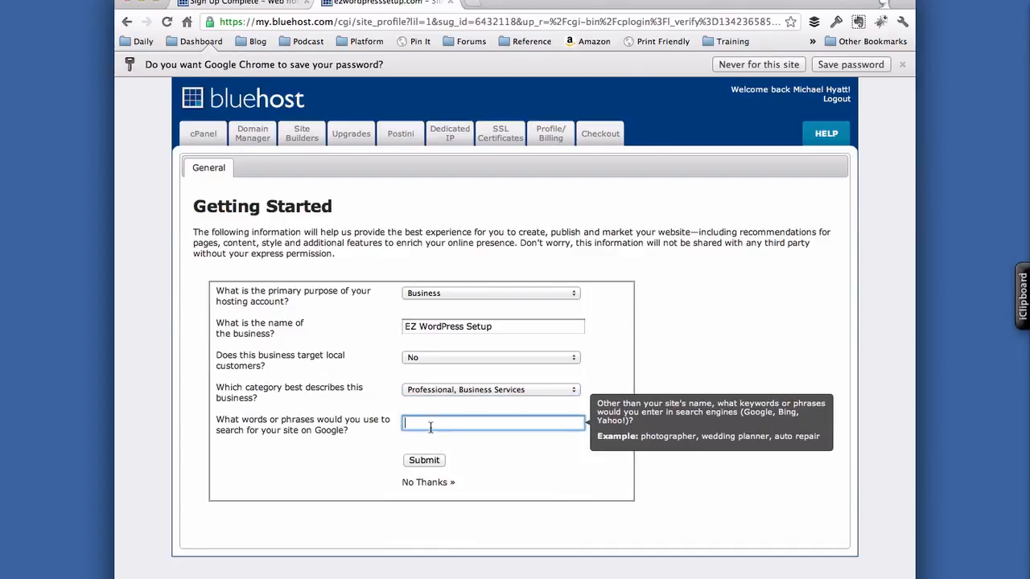
type("wordpress,setup,beginner")
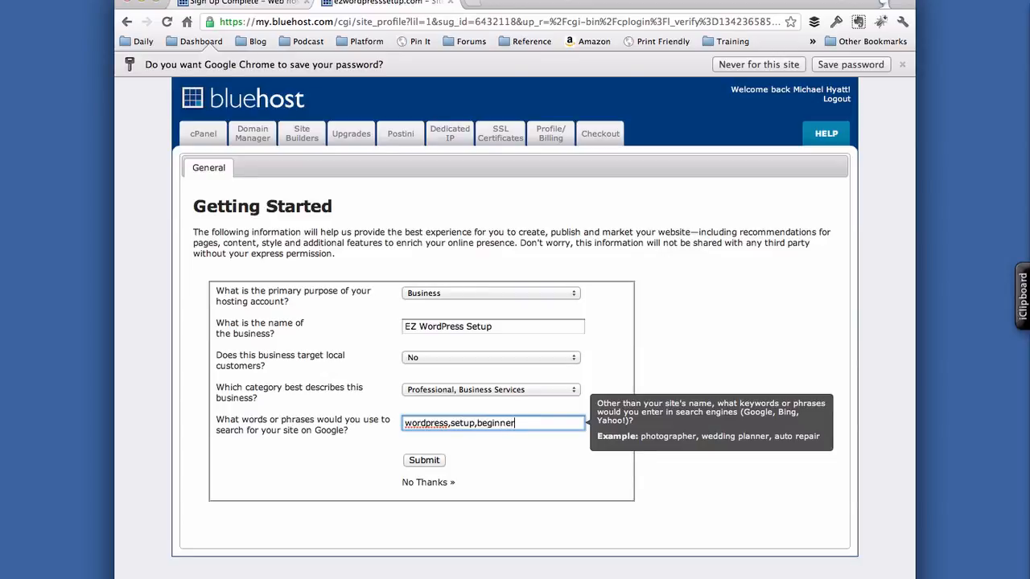
left_click(422, 461)
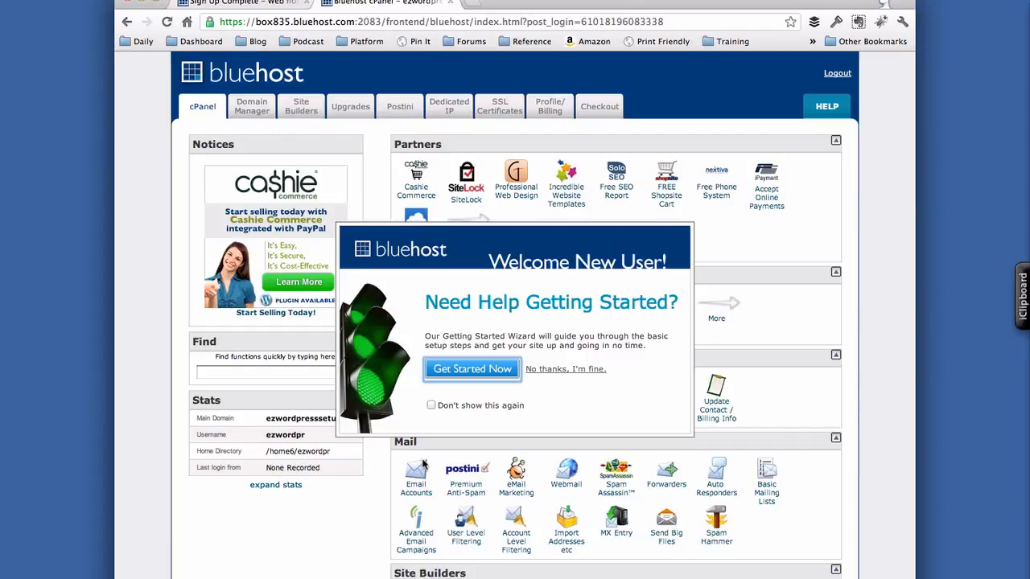
- Decline the getting-started wizard and open the WordPress installer under Site Builders
left_click(573, 371)
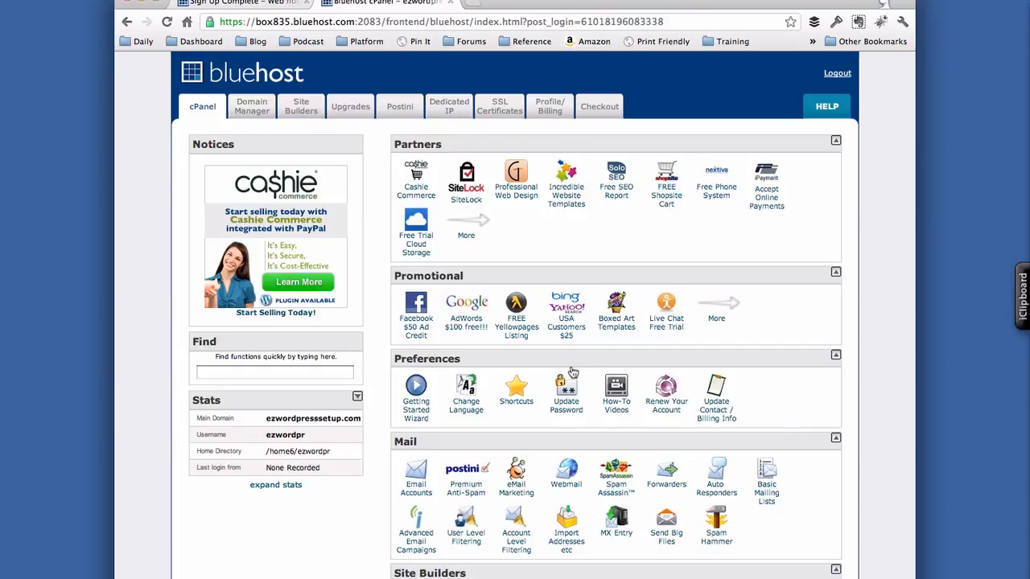
scroll(686, 375, "down", 4)
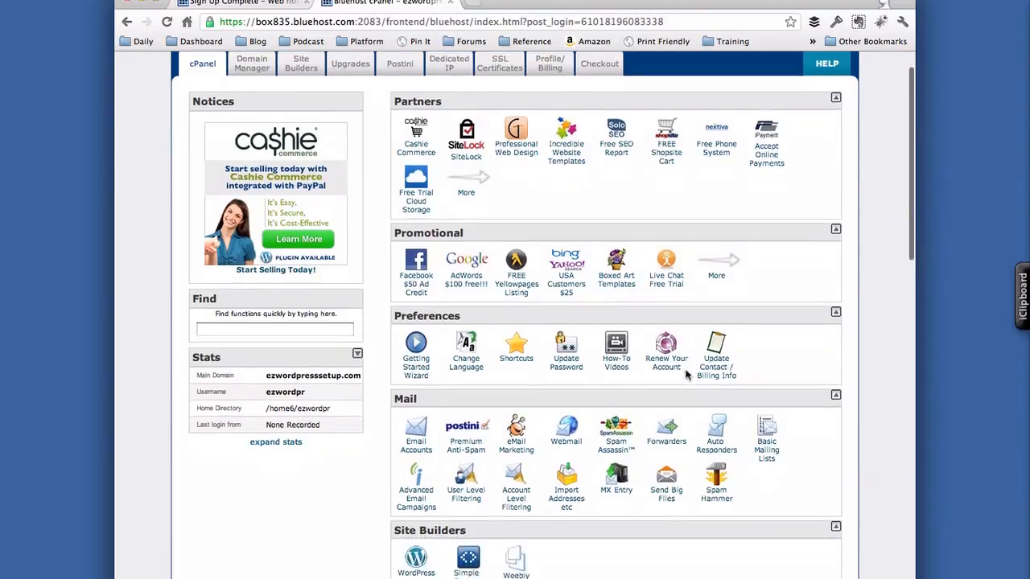
scroll(686, 375, "down", 4)
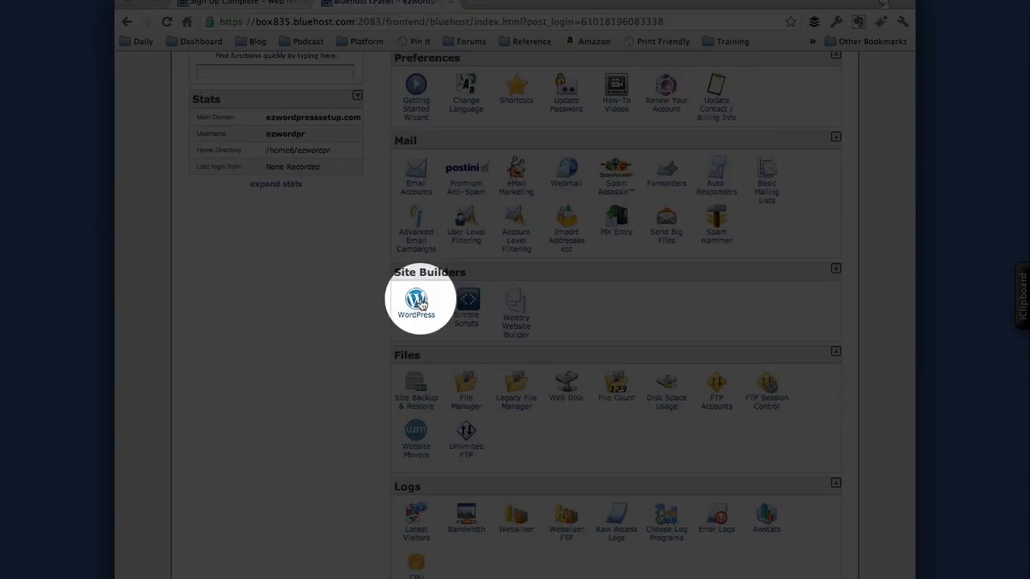
left_click(421, 304)
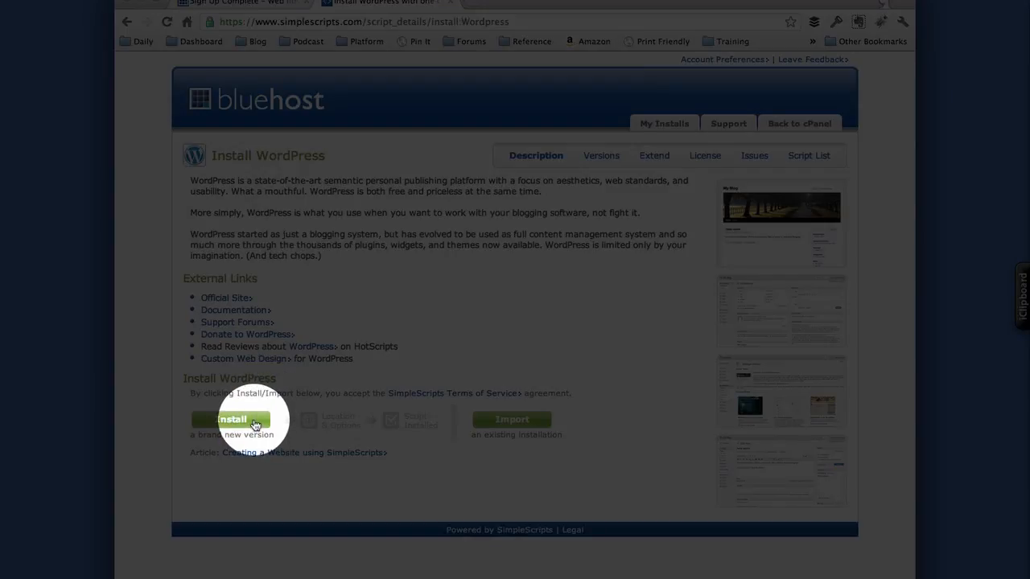
- Start a brand new WordPress install, keeping version 3.4.1 (Stable)
left_click(254, 421)
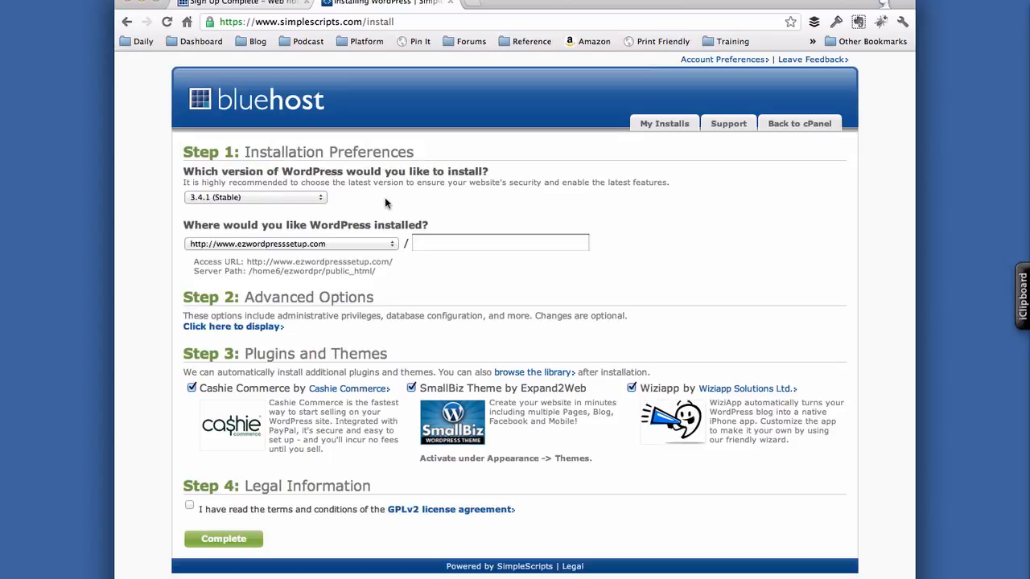
left_click(320, 200)
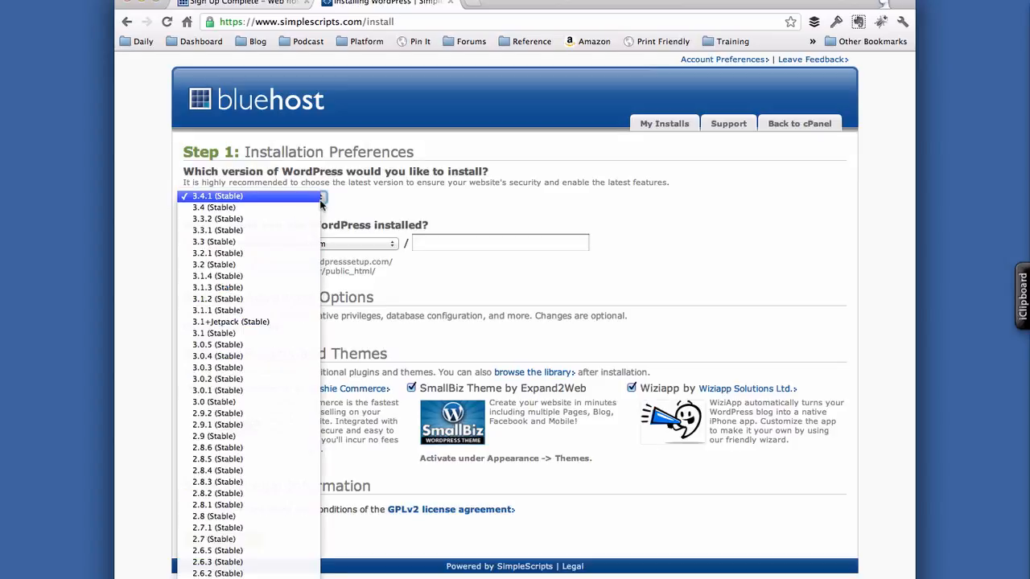
left_click(367, 202)
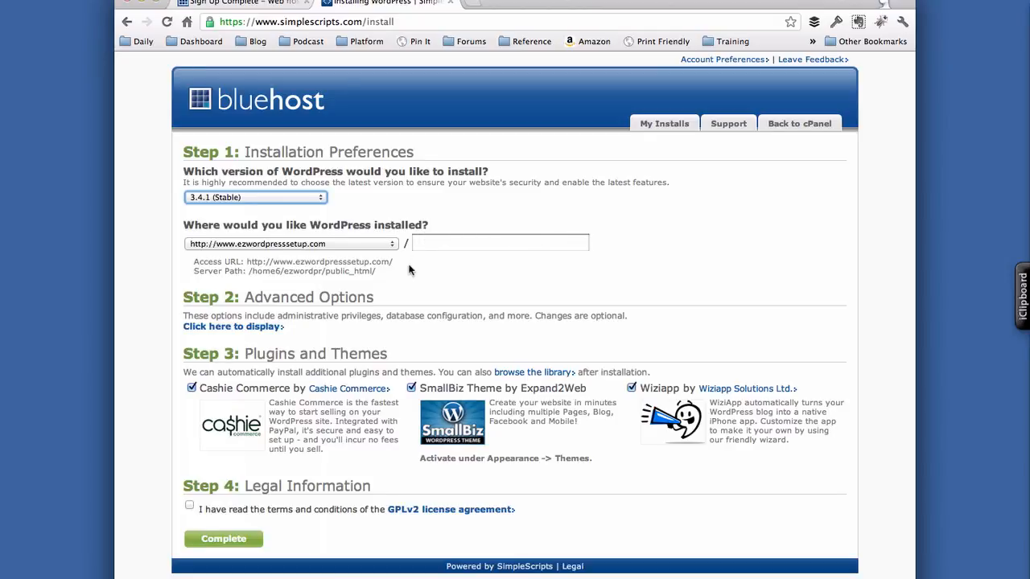
scroll(403, 286, "down", 1)
- Expand Advanced Options and name the site 'EZ WordPress Setup'
left_click(272, 327)
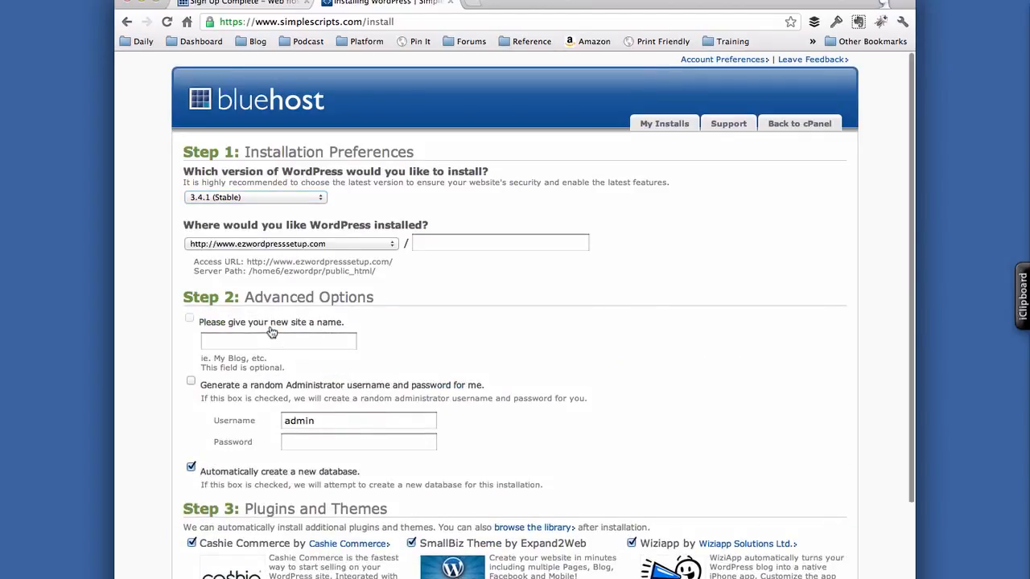
left_click(270, 340)
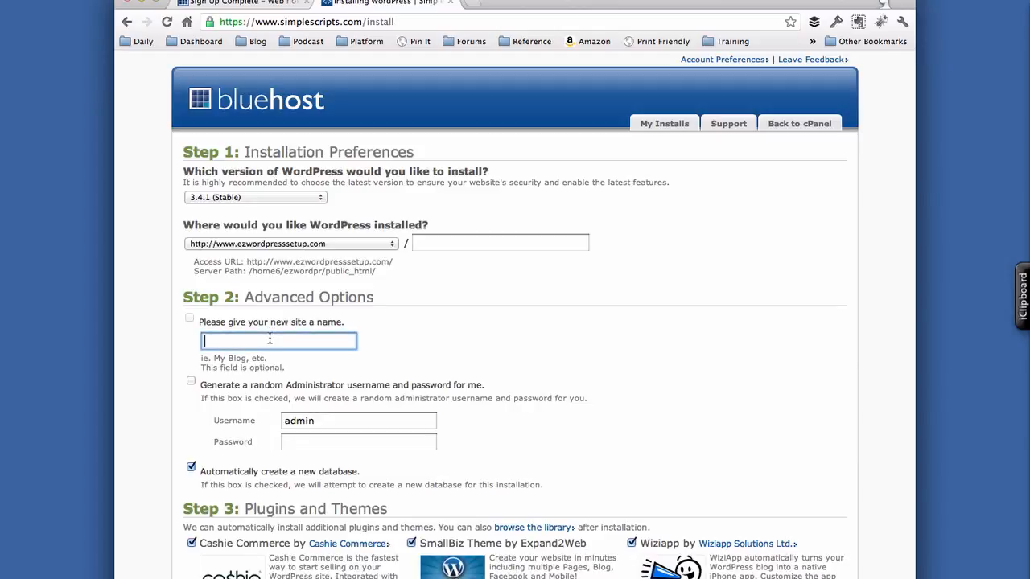
type("EZ WordPress Setup")
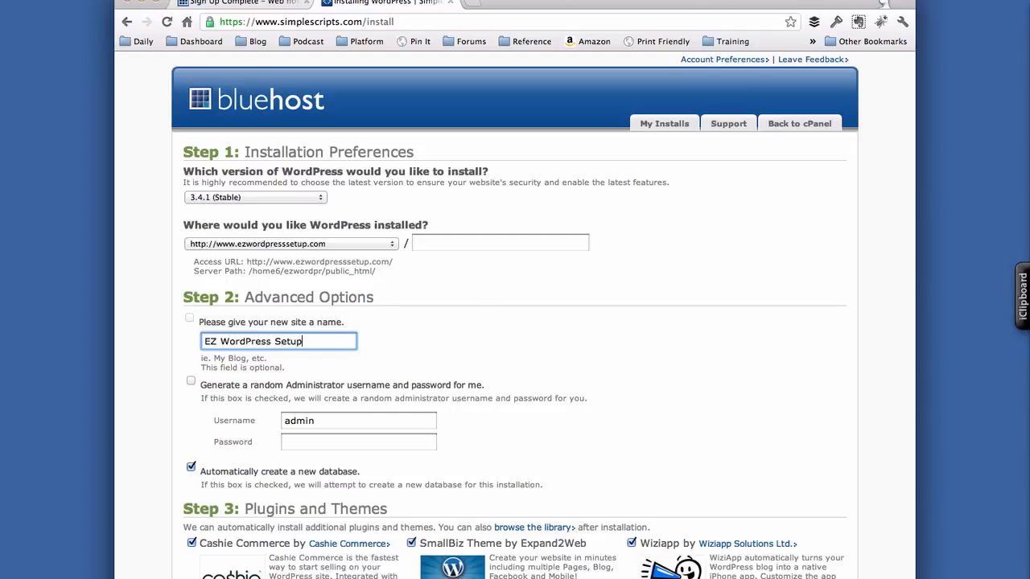
- Replace the default admin username and password, and untick the Cashie Commerce plugin
left_click(327, 419)
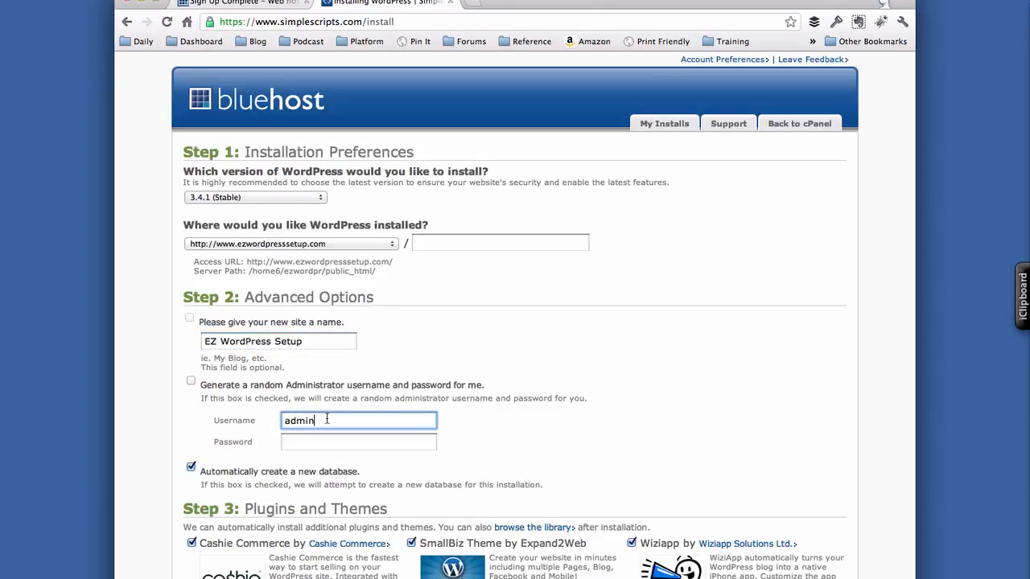
left_click_drag(326, 419, 283, 420)
type("michael")
key("Down")
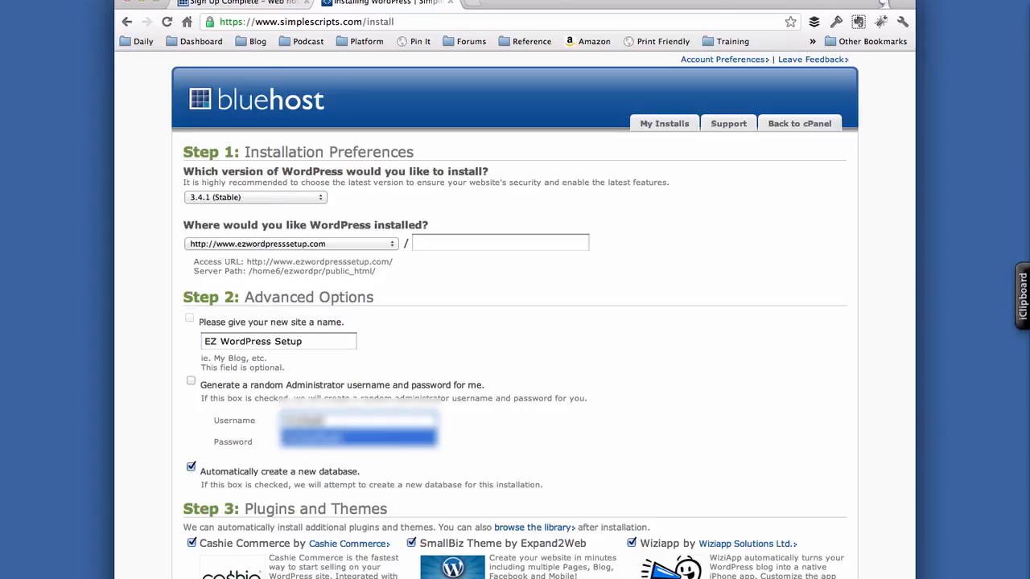
key("Return")
key("Tab")
type("mh")
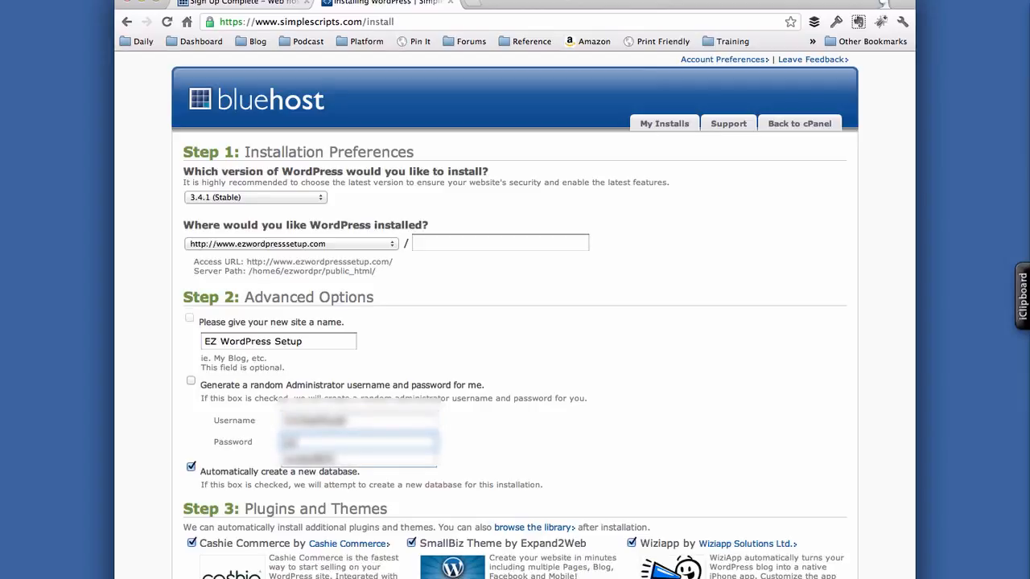
type("****")
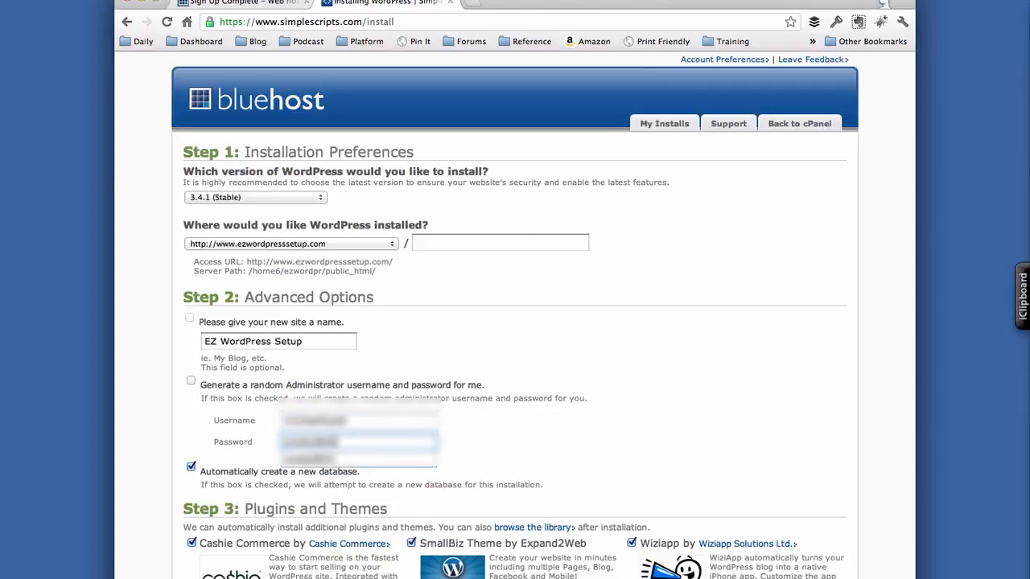
key("Tab")
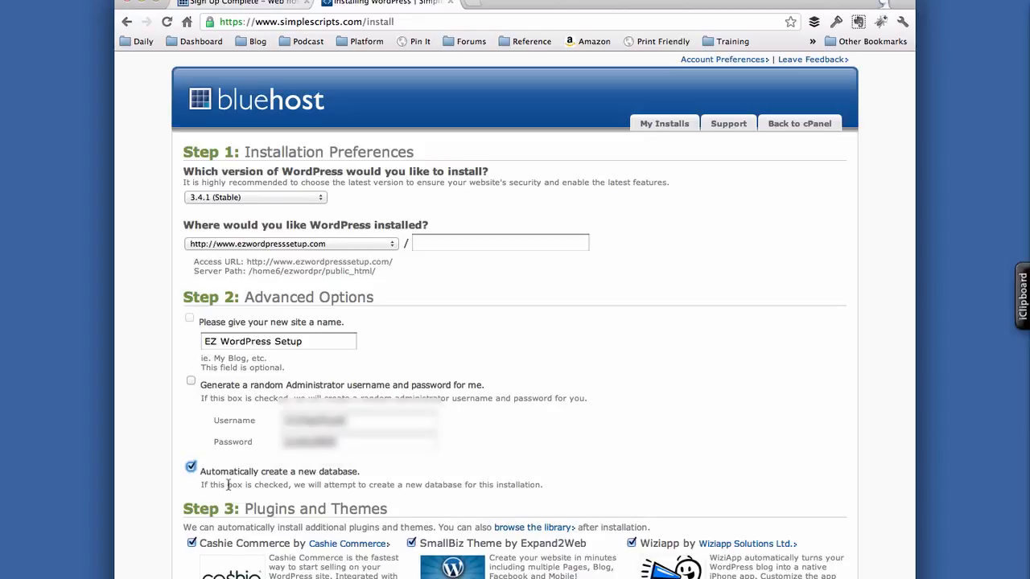
scroll(229, 485, "down", 3)
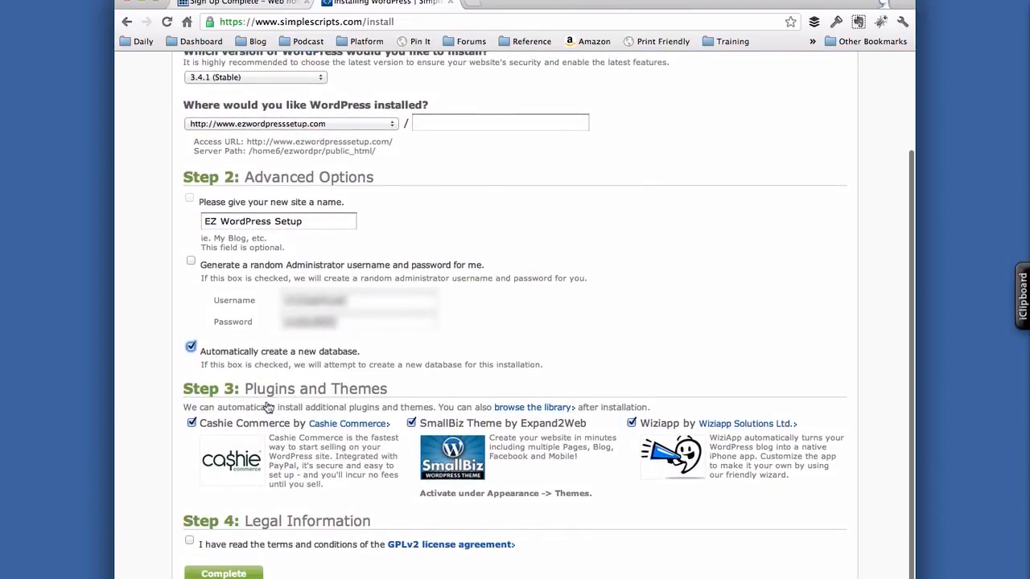
left_click(192, 423)
- Untick Wiziapp, accept the GPLv2 license, and run the WordPress 3.4.1 installation
left_click(630, 422)
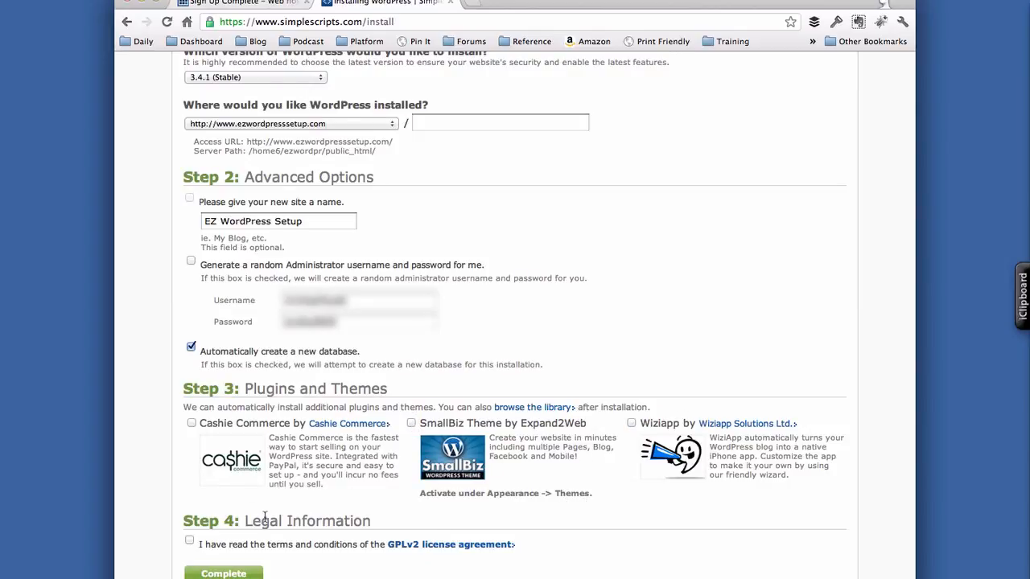
left_click(189, 540)
left_click(248, 574)
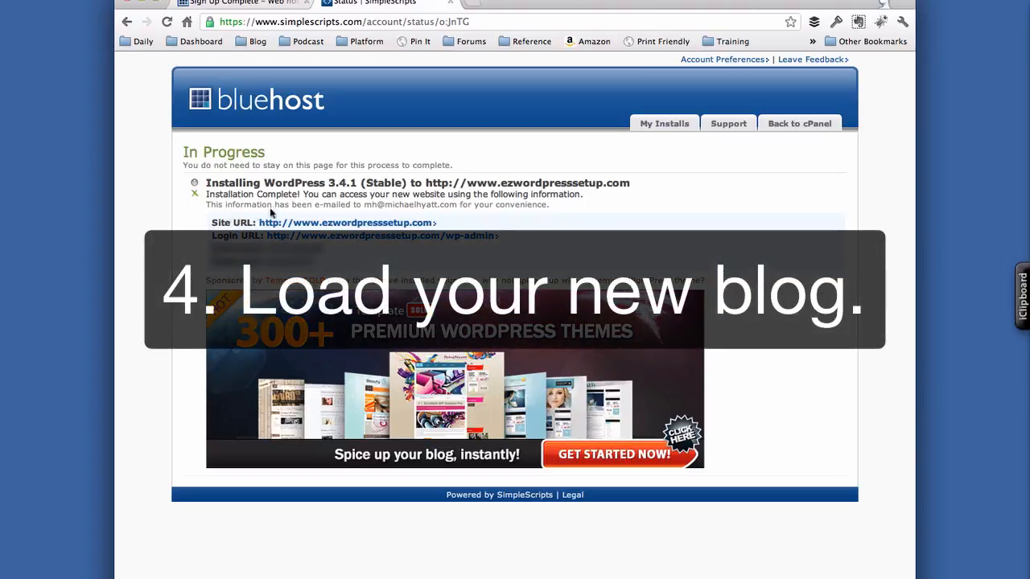
left_click(338, 224)
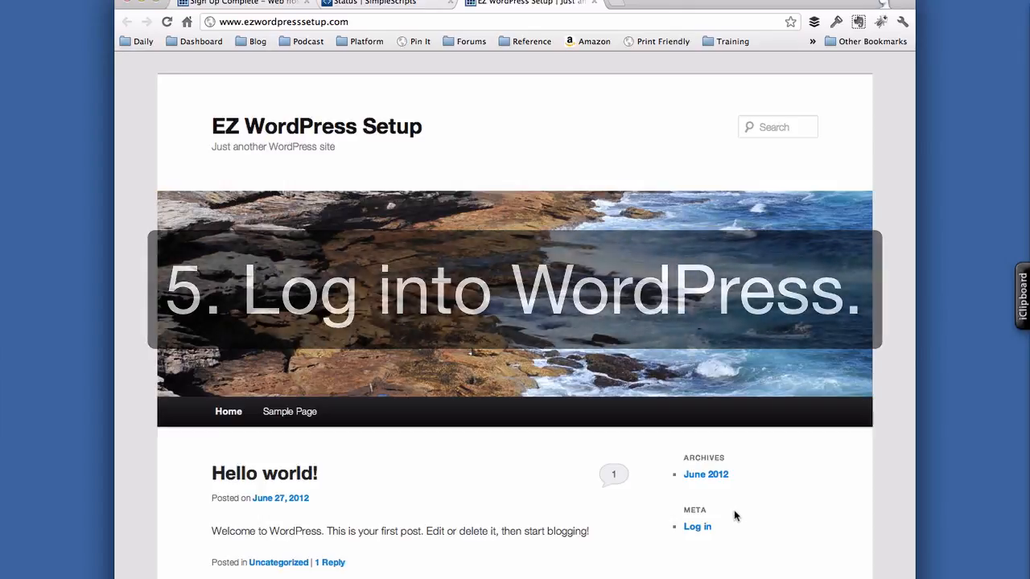
- Log in to the ezwordpresssetup.com admin with the install credentials and Remember Me ticked
left_click(705, 529)
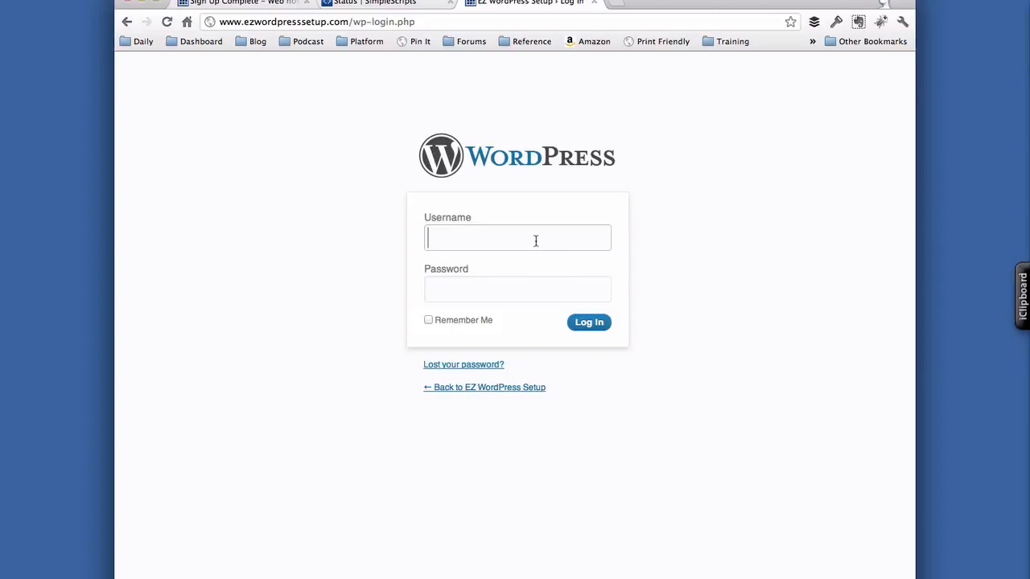
left_click(406, 5)
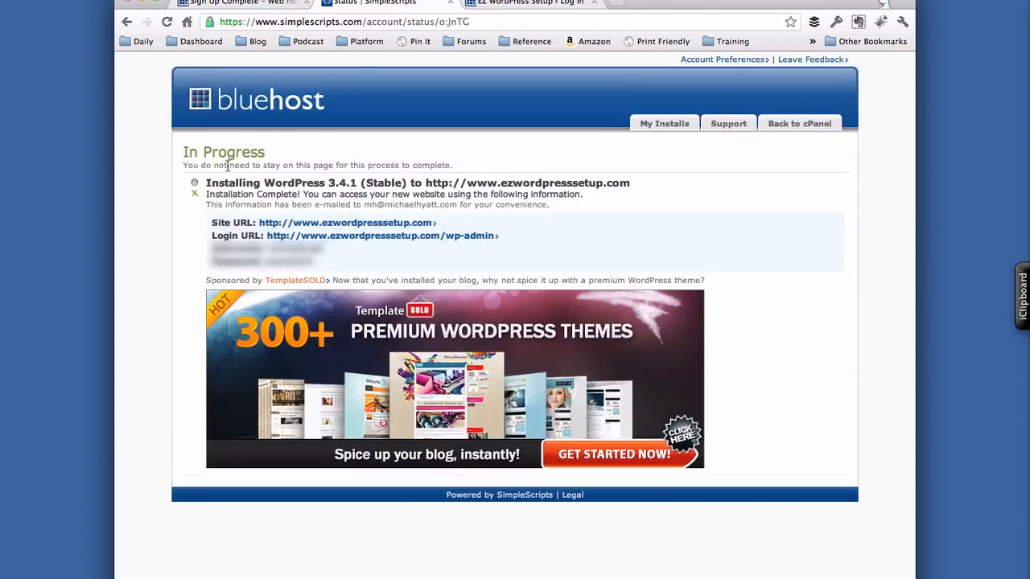
left_click(515, 6)
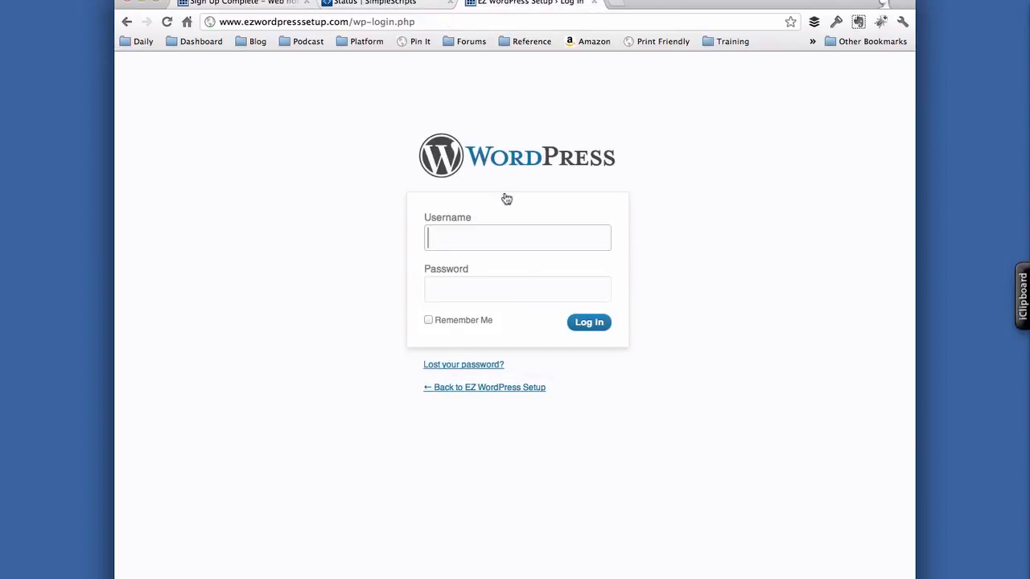
type("michaelhay")
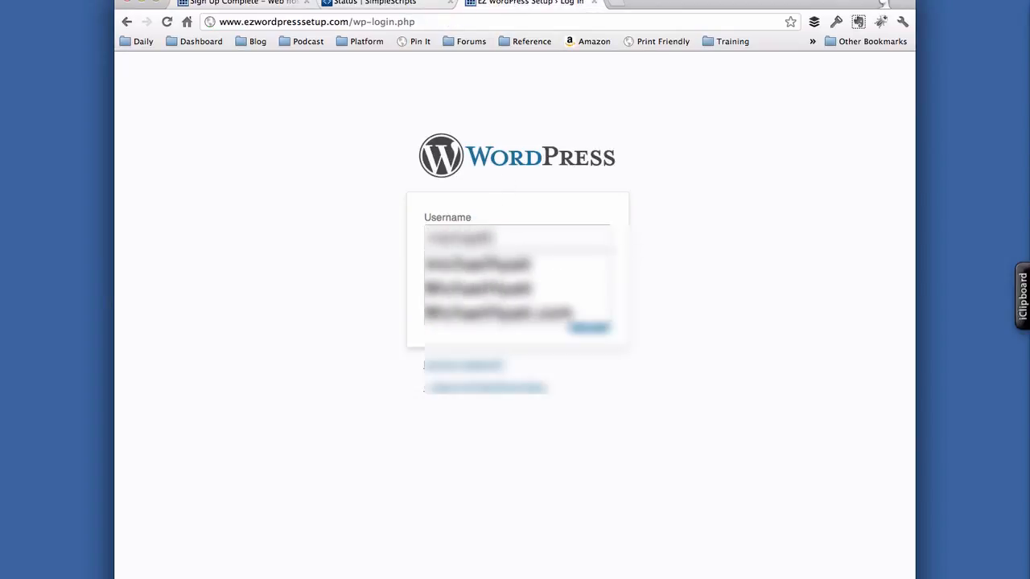
key("BackSpace")
key("BackSpace")
type("yatt")
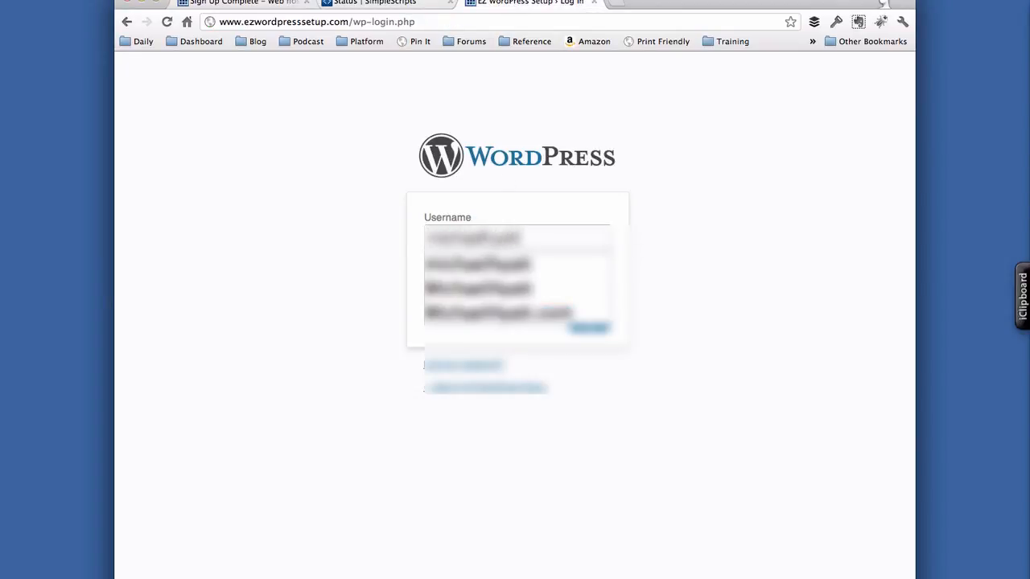
key("Tab")
type("●●●●●●●●●")
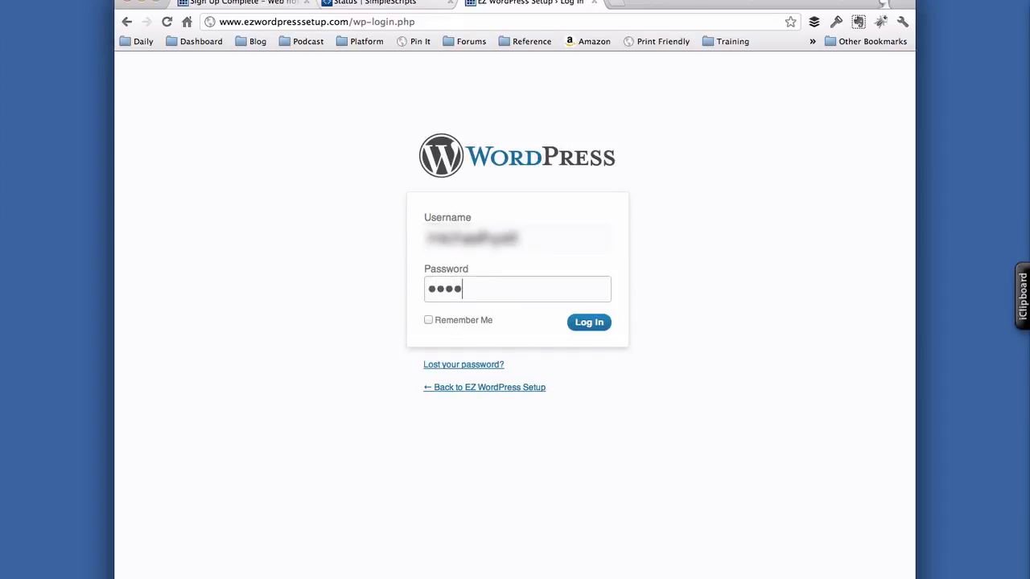
type("●")
left_click(429, 320)
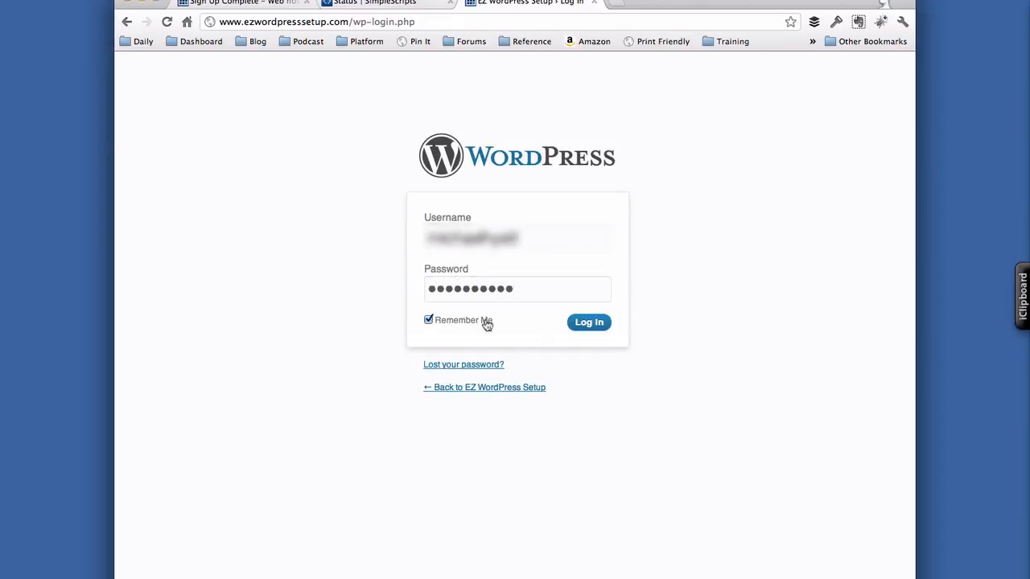
left_click(589, 324)
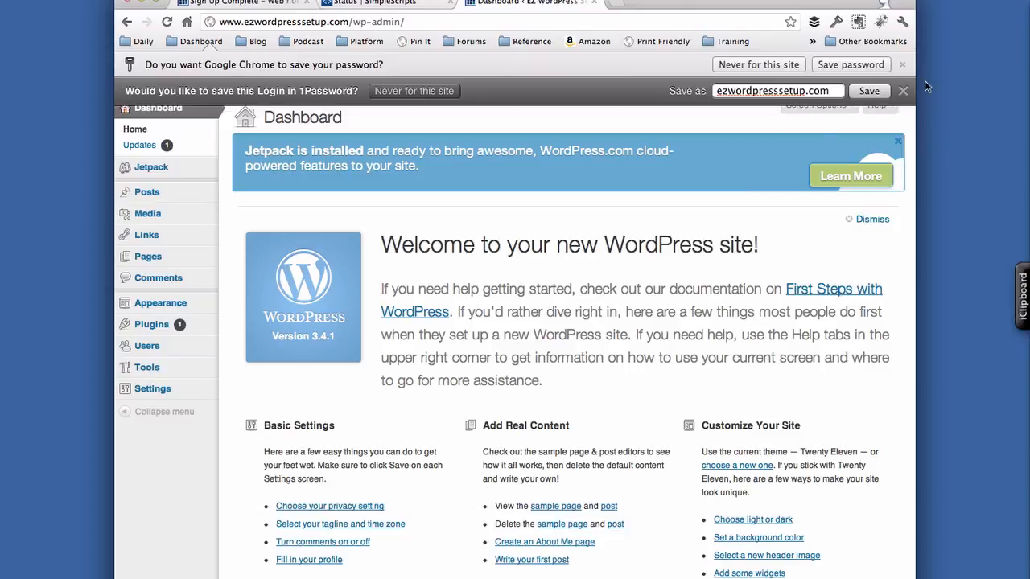
- Close the 1Password prompt, save the password in Chrome, and dismiss the Welcome panel
left_click(903, 91)
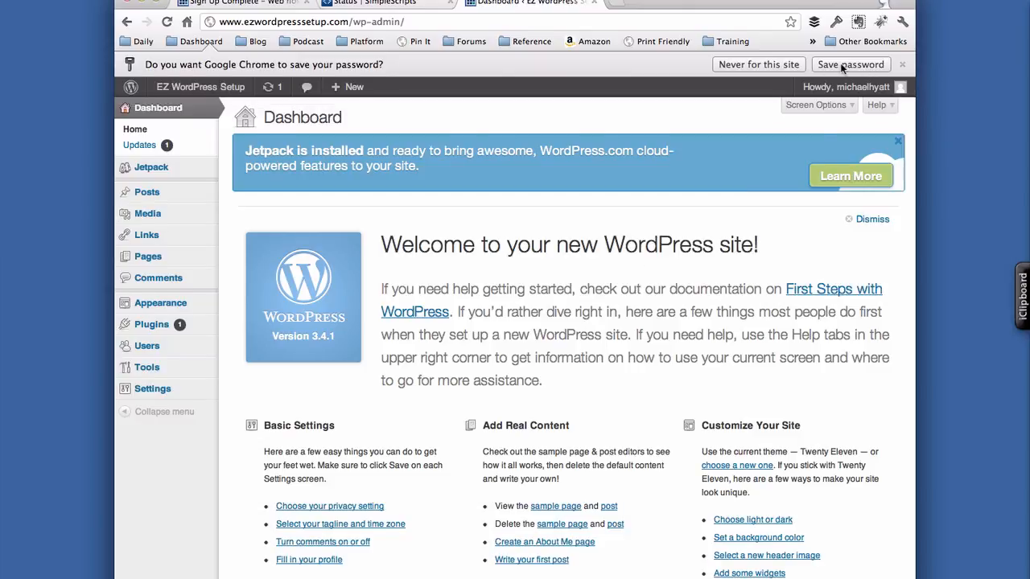
left_click(841, 66)
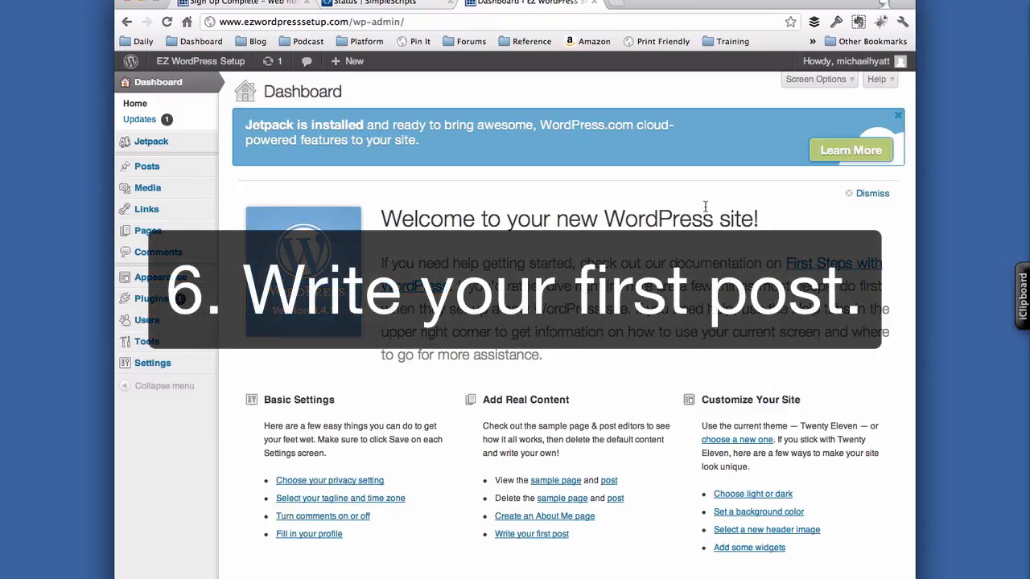
left_click(870, 193)
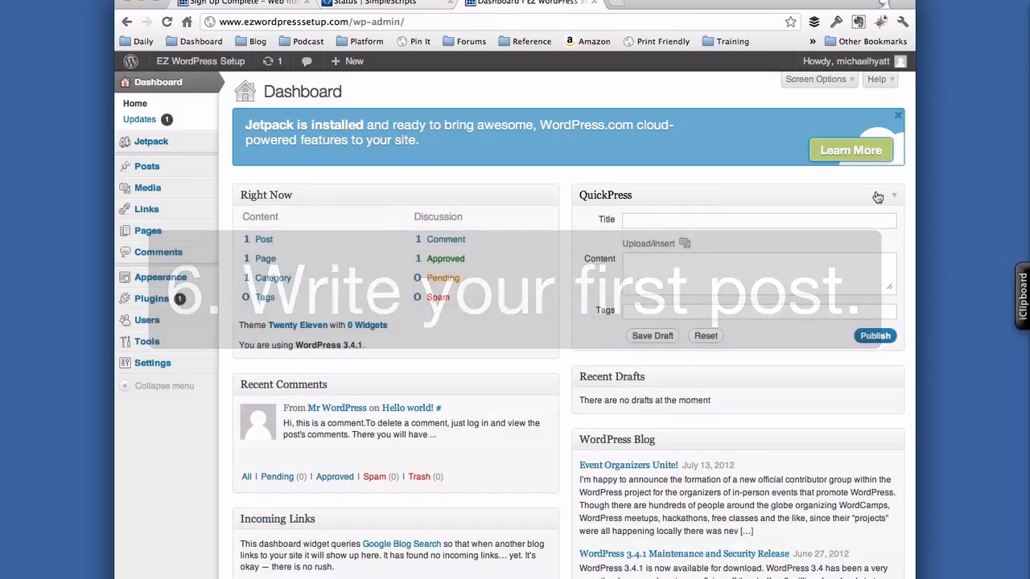
mouse_move(196, 173)
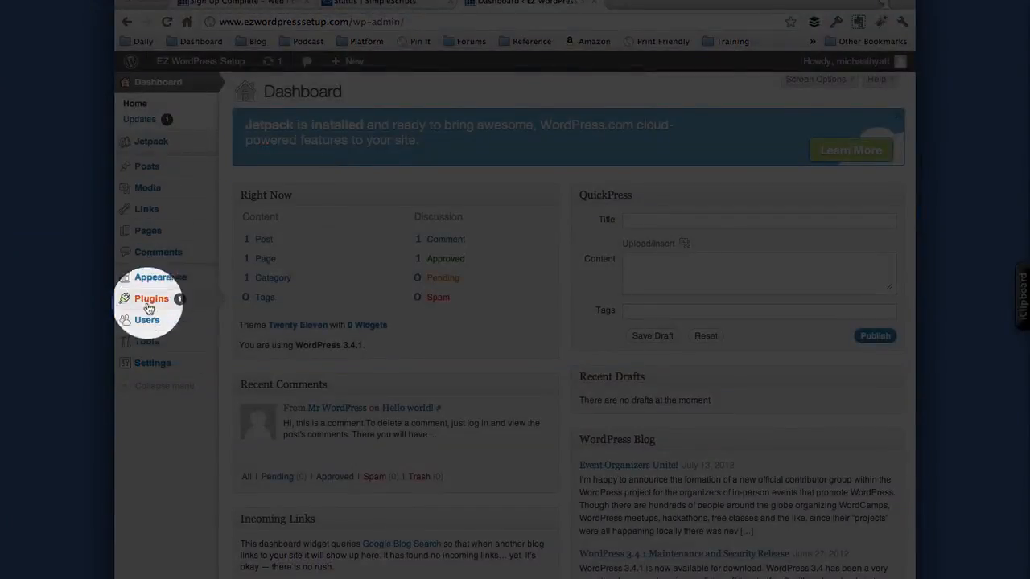
mouse_move(151, 372)
mouse_move(145, 167)
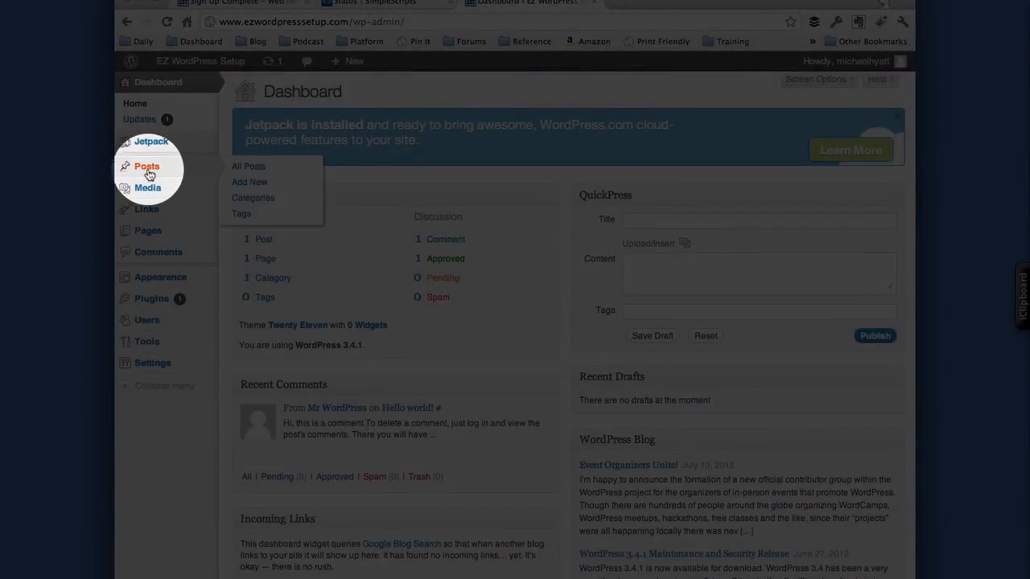
- Publish a new post 'Welcome to My Blog' with the three-paragraph welcome text
left_click(244, 183)
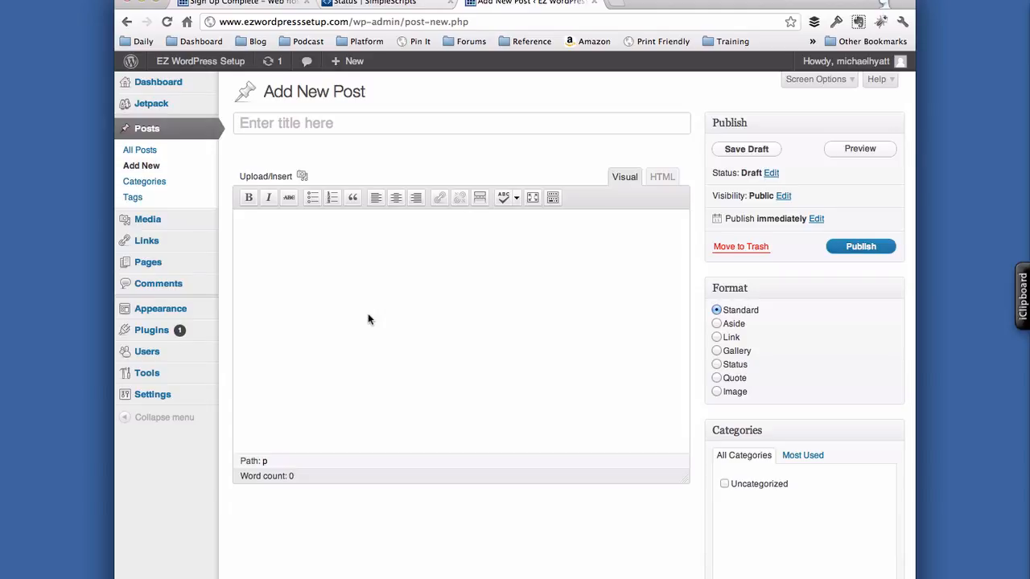
key("shift")
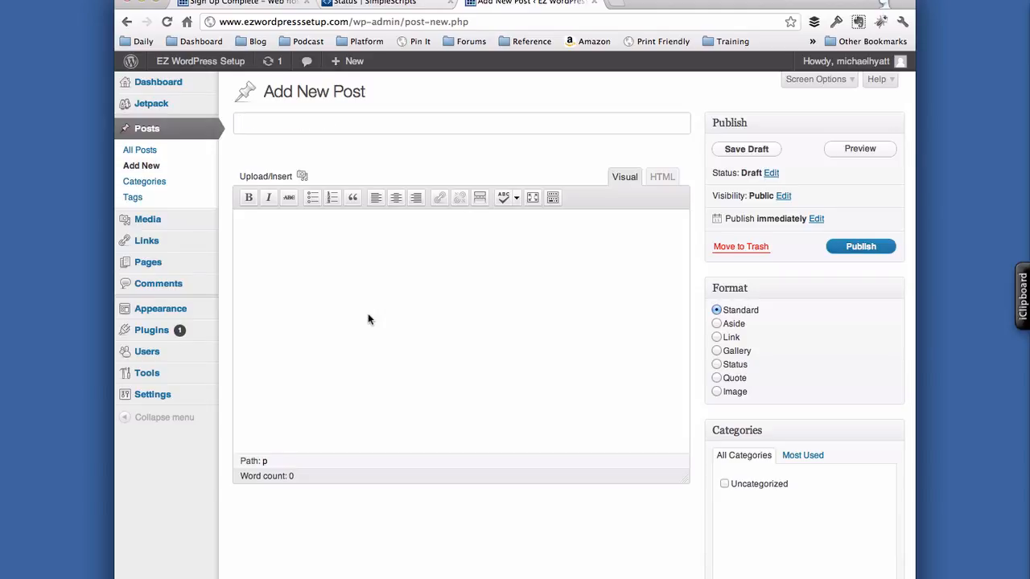
type("Welcome to ")
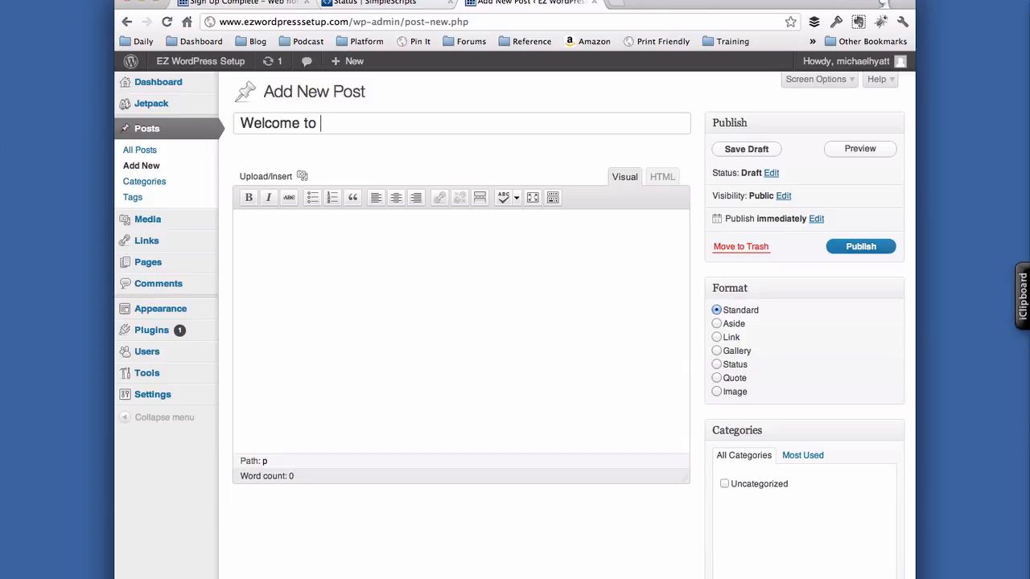
type("My Blog")
left_click(349, 311)
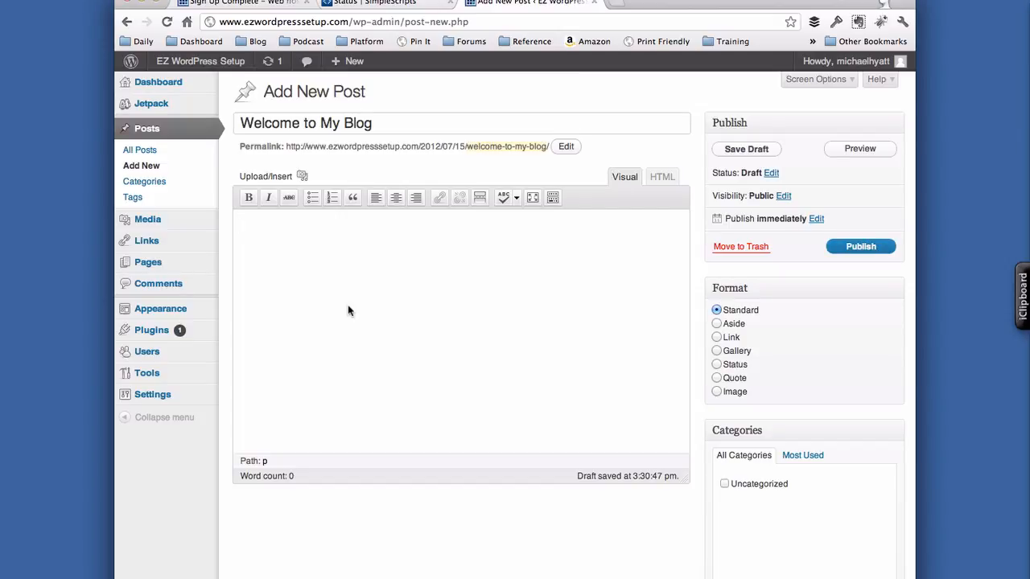
type("~firstpost")
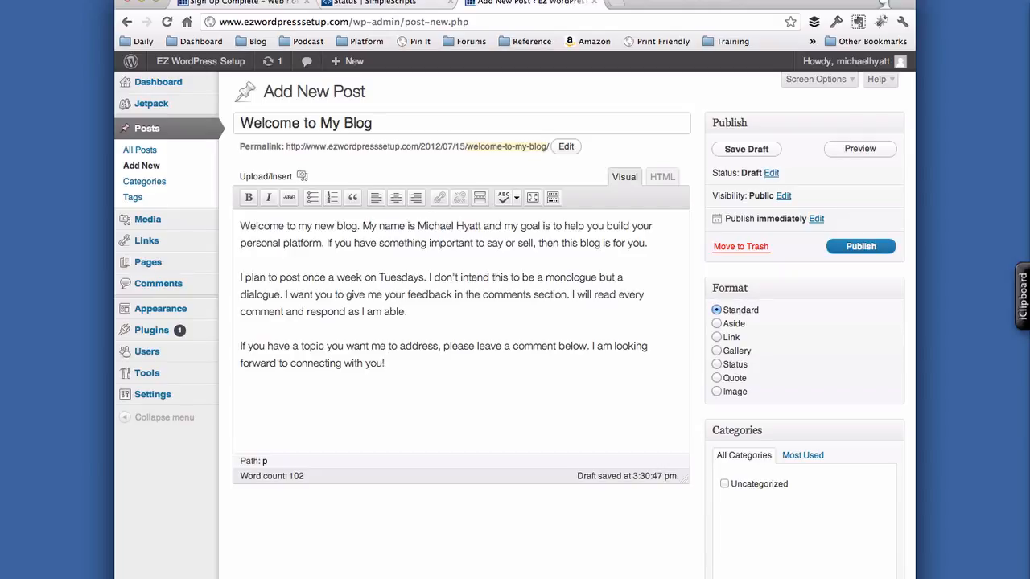
left_click(861, 247)
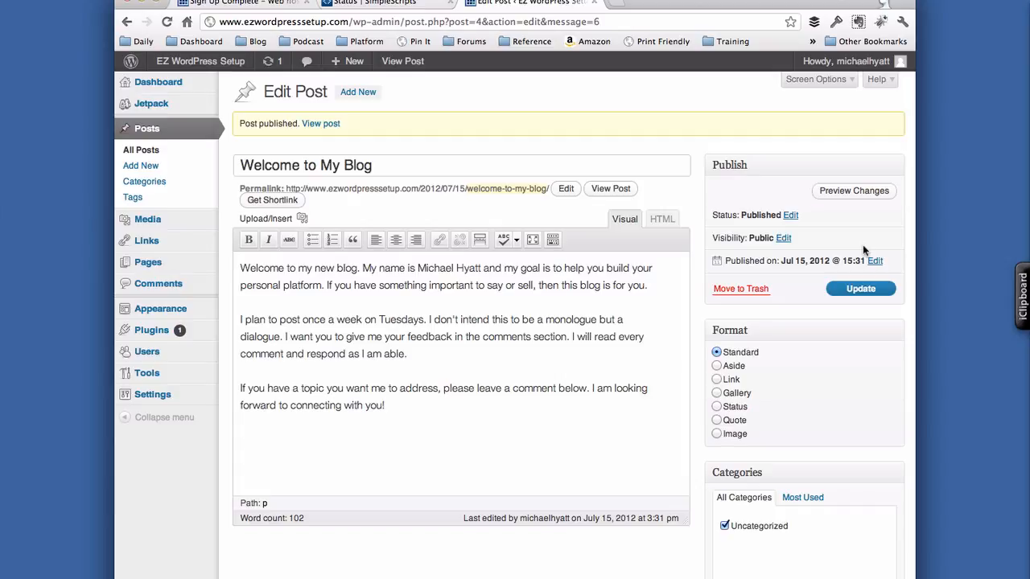
- Preview 'Welcome to My Blog' in a new tab and scroll through it
left_click(859, 201)
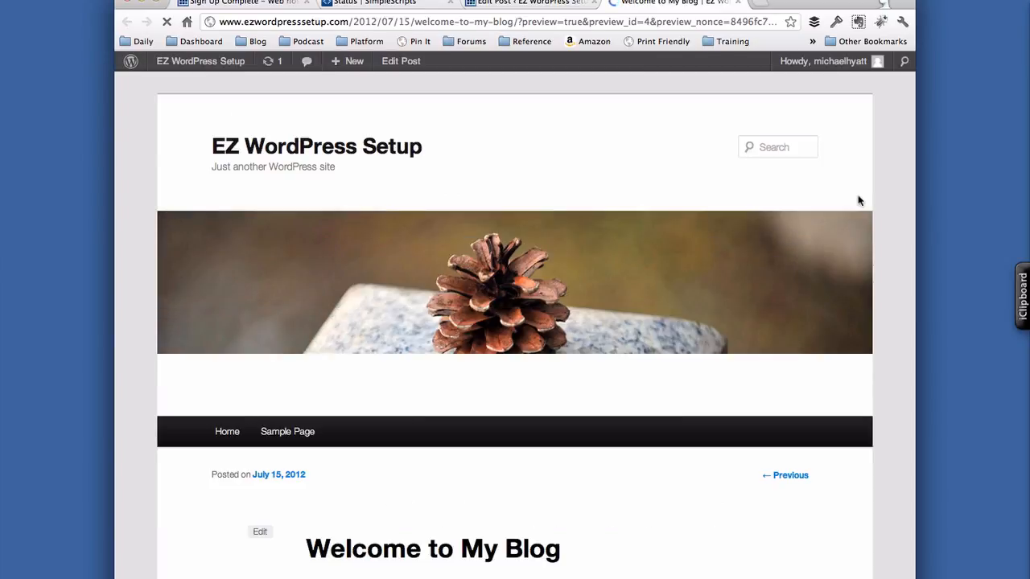
scroll(696, 475, "down", 5)
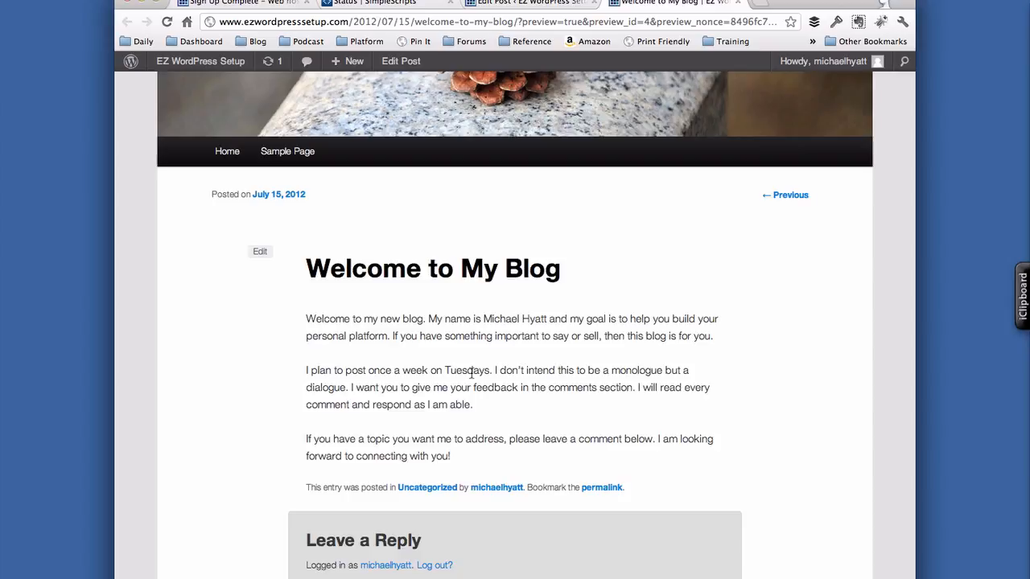
scroll(470, 373, "up", 5)
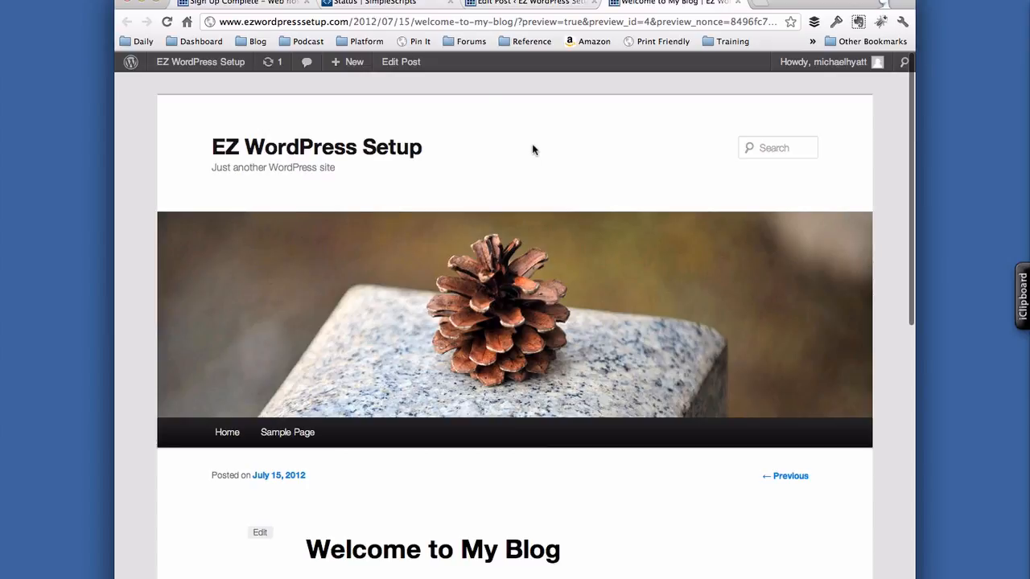
- Bookmark the blog page as 'EZ WordPress Setup' in the Blog folder
left_click(265, 0)
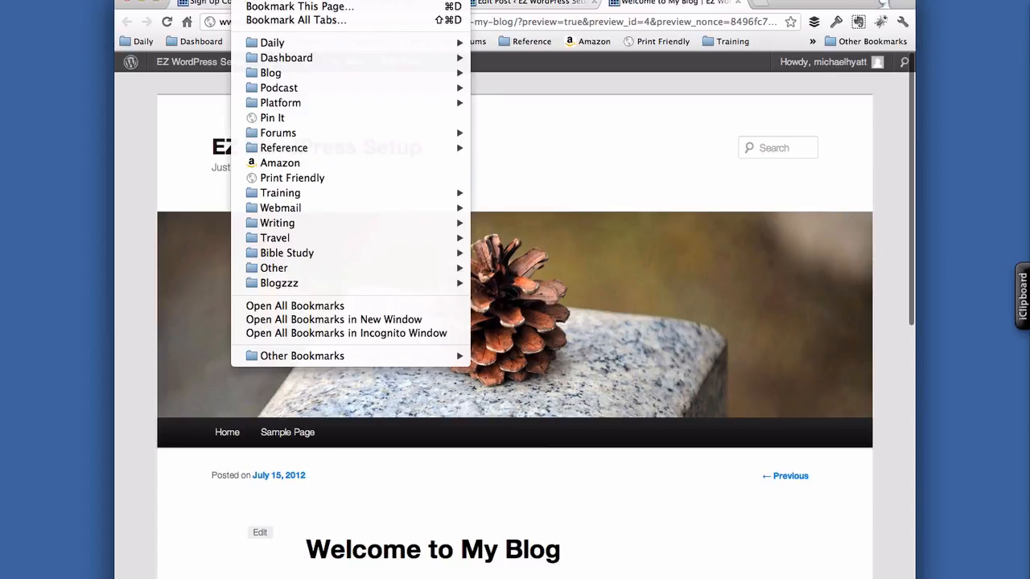
left_click(282, 7)
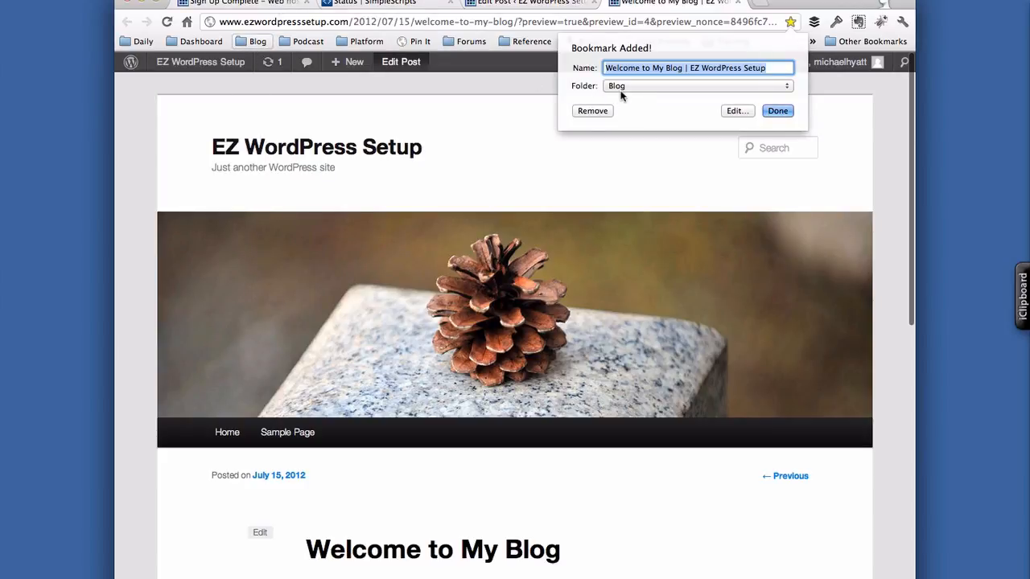
left_click(713, 69)
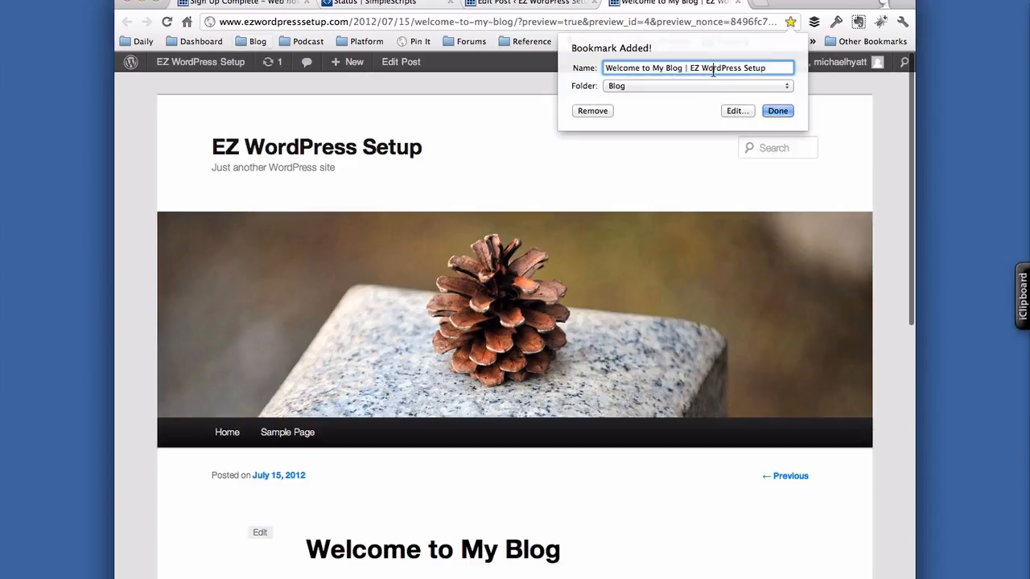
key("Left")
key("Left")
key("Left")
key("Left")
key("Left")
key("super+shift+Left")
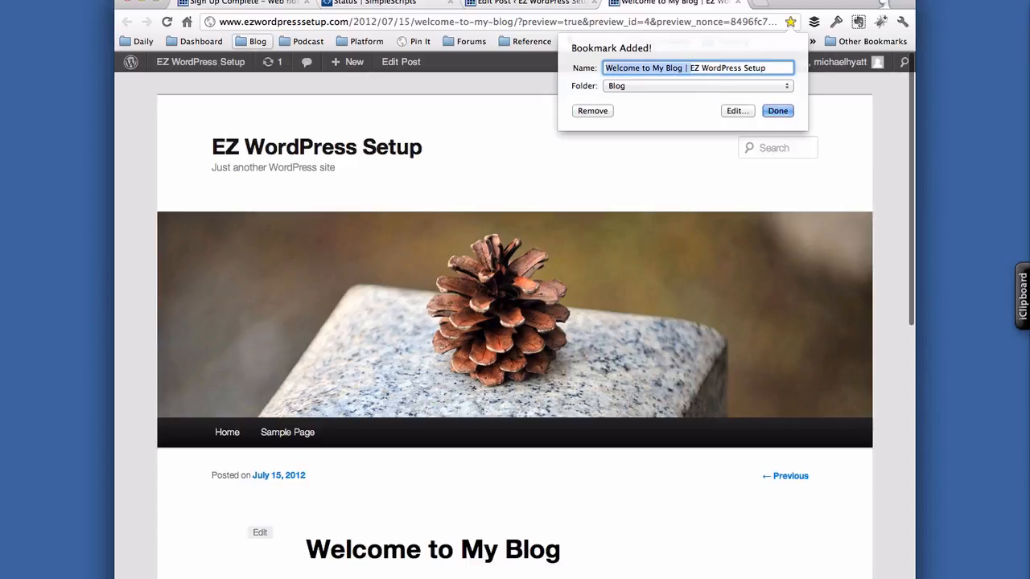
key("BackSpace")
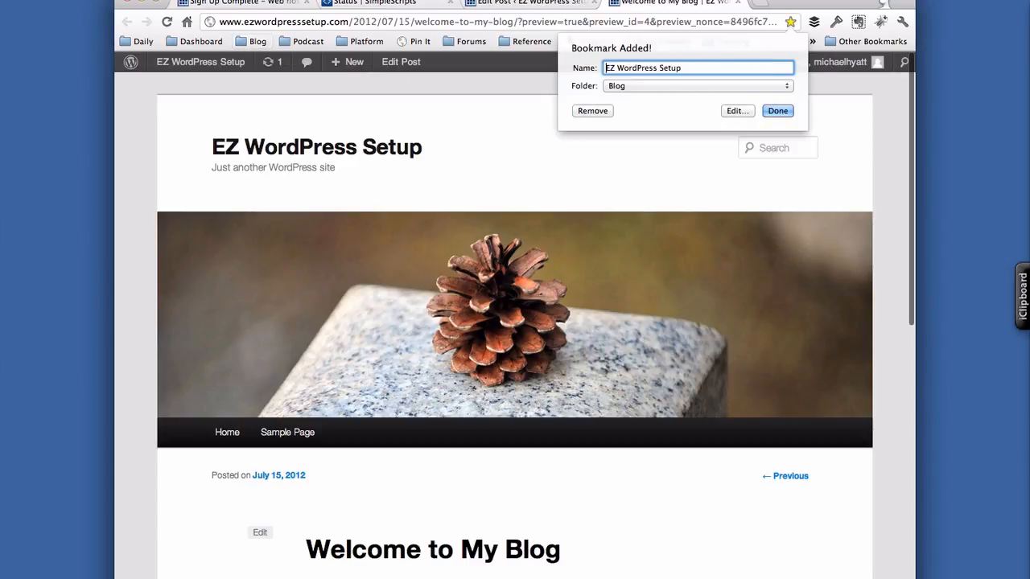
left_click(777, 111)
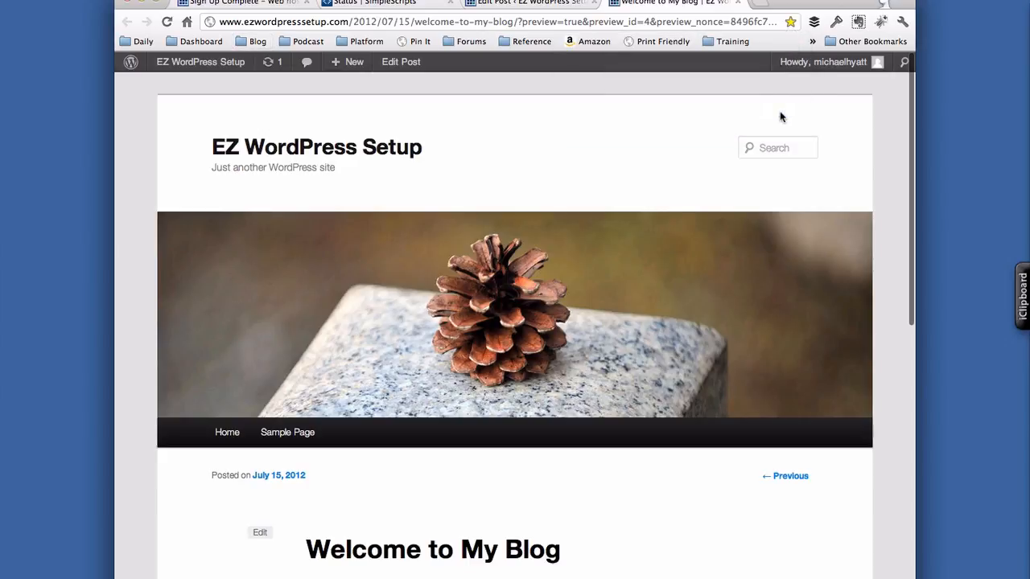
- Bookmark the WordPress Dashboard as 'EZ WordPress Setup – Admin'
left_click(570, 4)
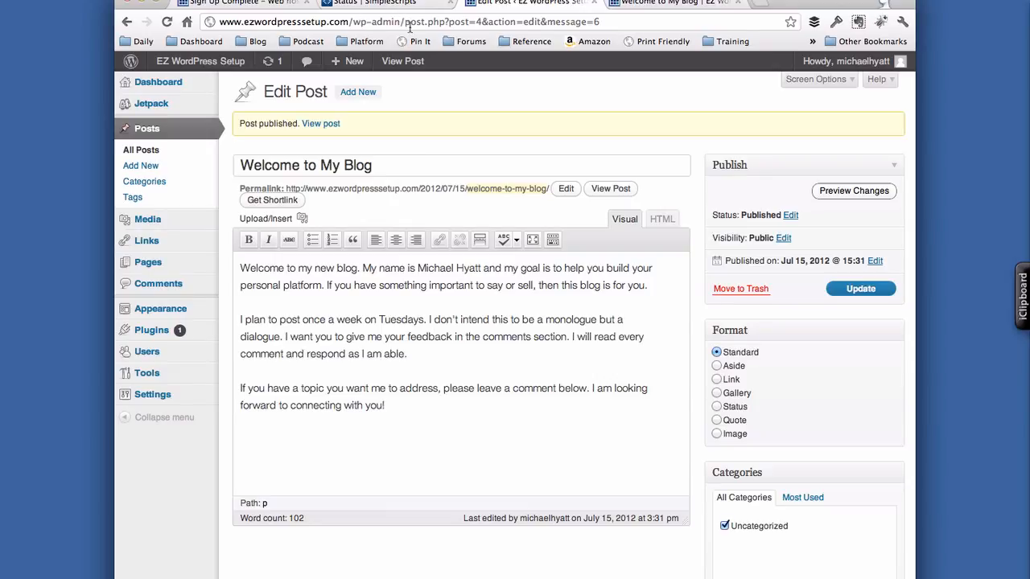
left_click(167, 87)
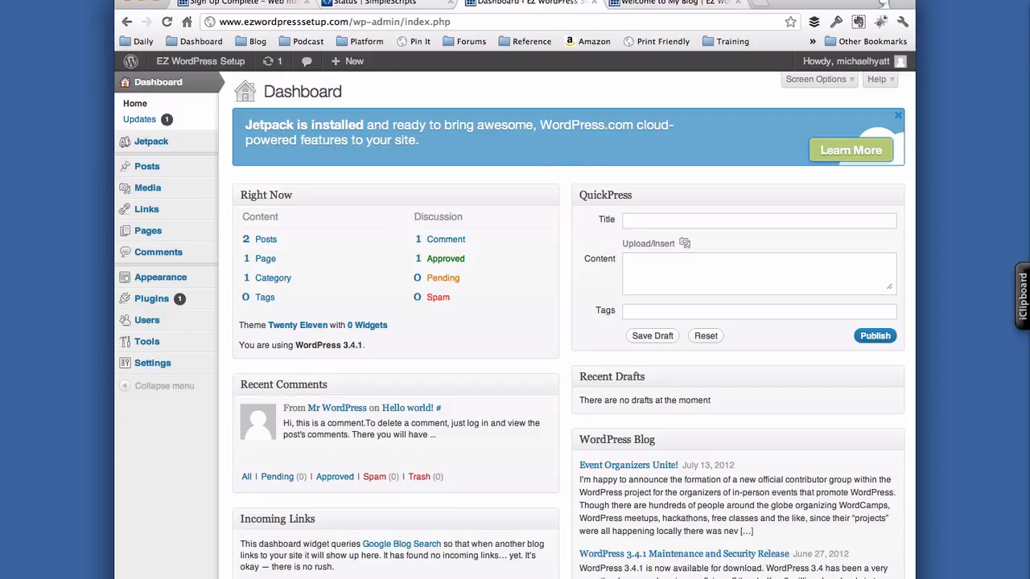
left_click(266, 0)
left_click(299, 6)
left_click(694, 67)
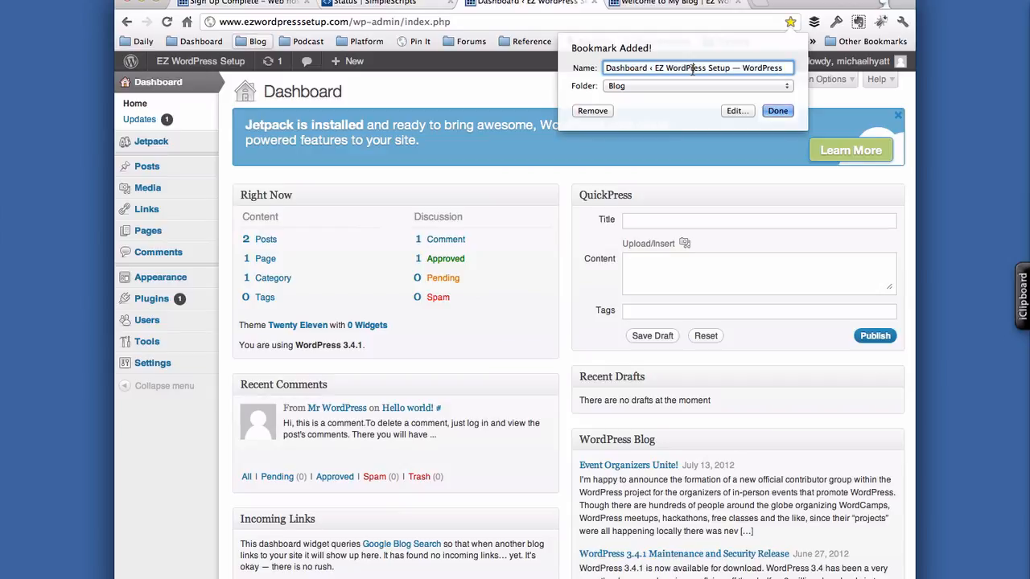
key("super+Left")
key("alt+shift+Right")
key("alt+shift+Right")
key("BackSpace")
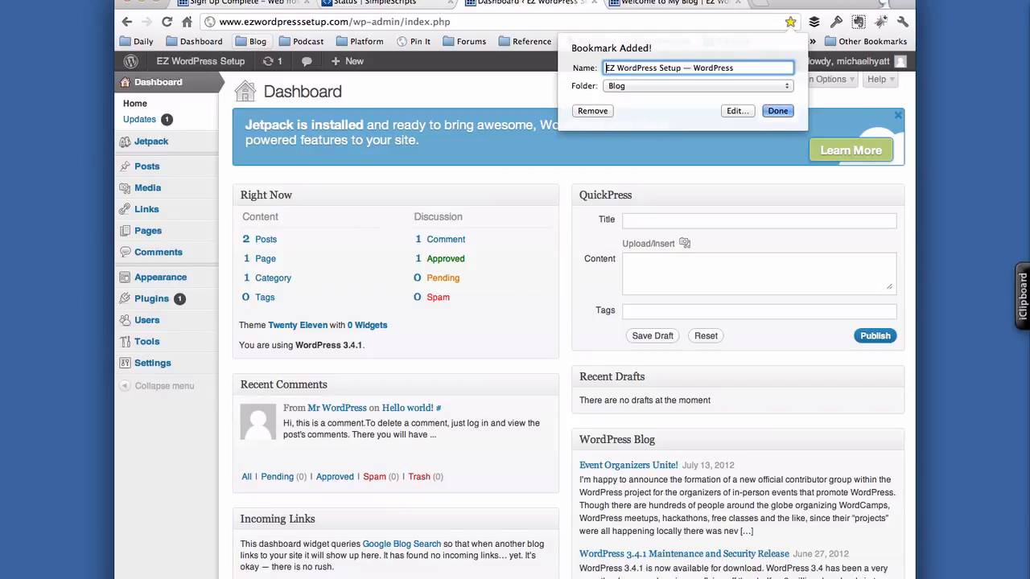
key("super+Right")
key("BackSpace")
key("BackSpace")
key("BackSpace")
key("BackSpace")
key("BackSpace")
key("BackSpace")
key("BackSpace")
key("BackSpace")
key("BackSpace")
key("BackSpace")
key("BackSpace")
key("BackSpace")
type("– Admin")
left_click(776, 112)
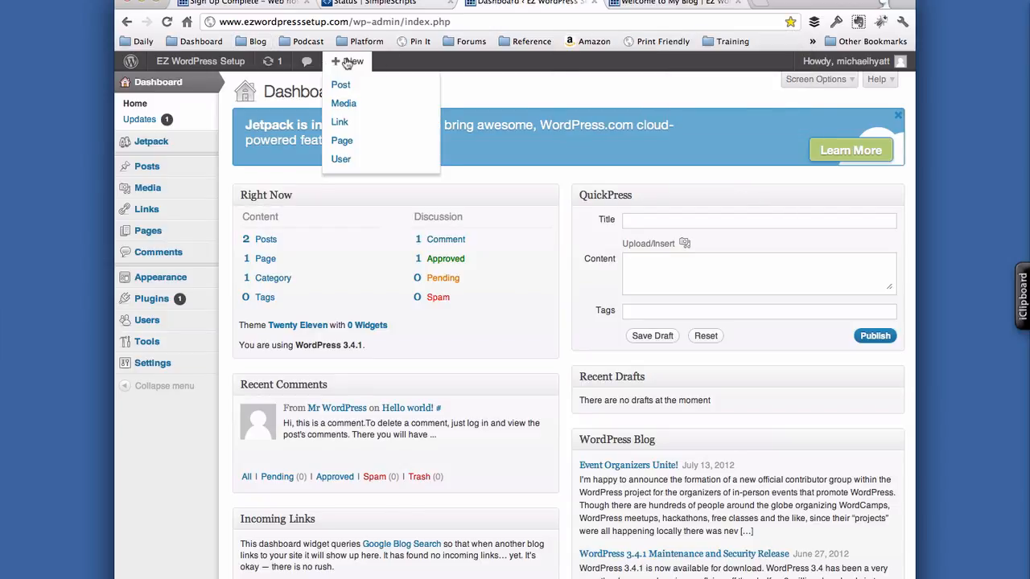
- Check both bookmarks in the Blog folder, then select the page address
left_click(258, 41)
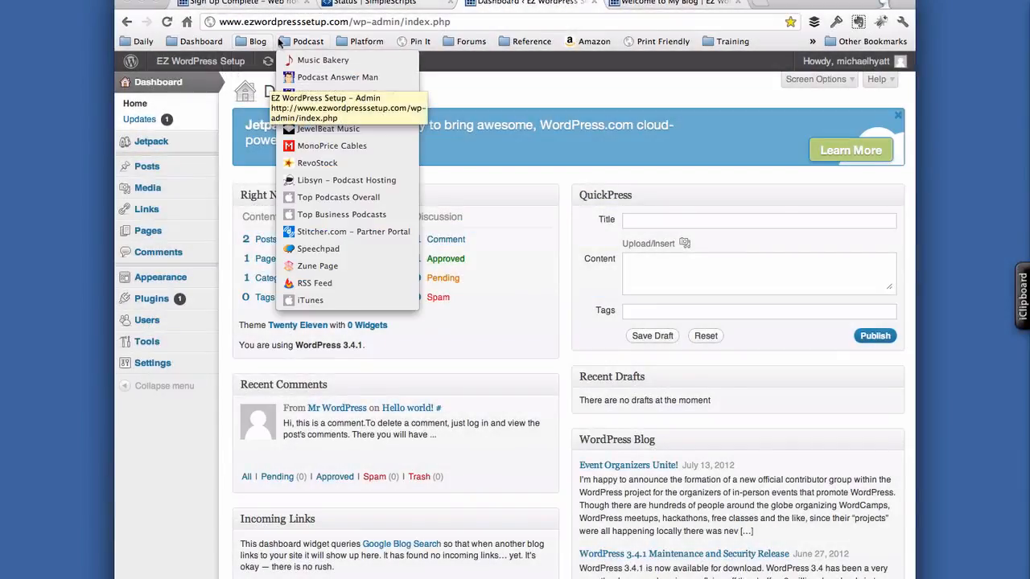
left_click(281, 23)
left_click(281, 22)
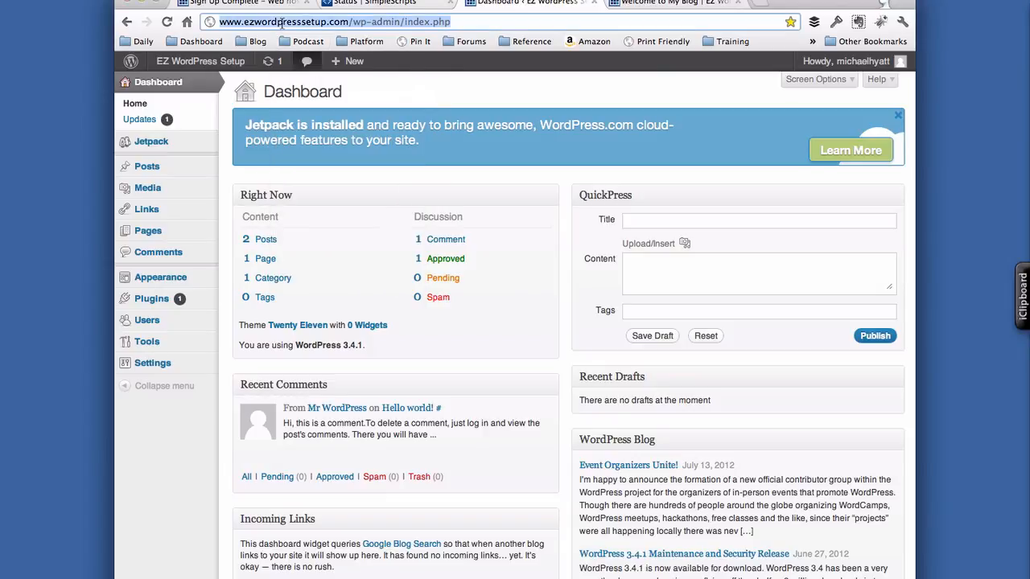